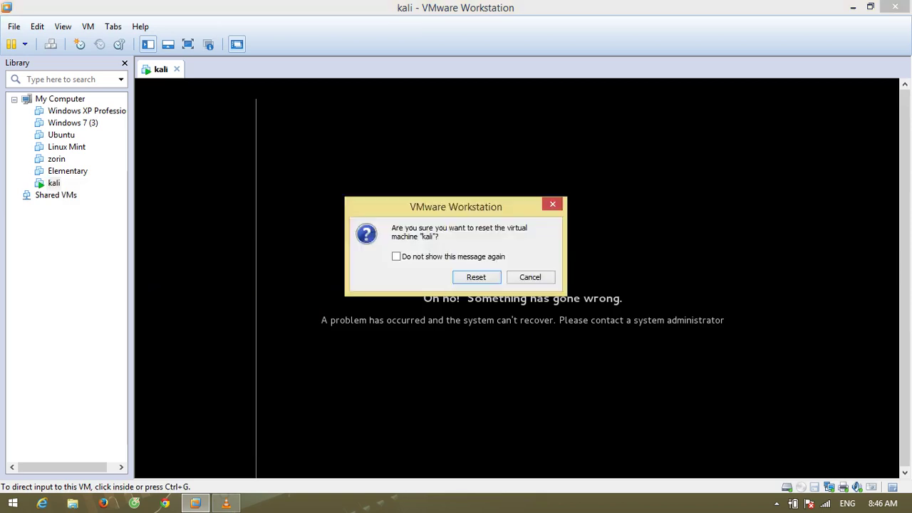
Reset the kali VM and boot the default Kali GRUB entry to the login screen
{"action": "key", "text": "Return"}
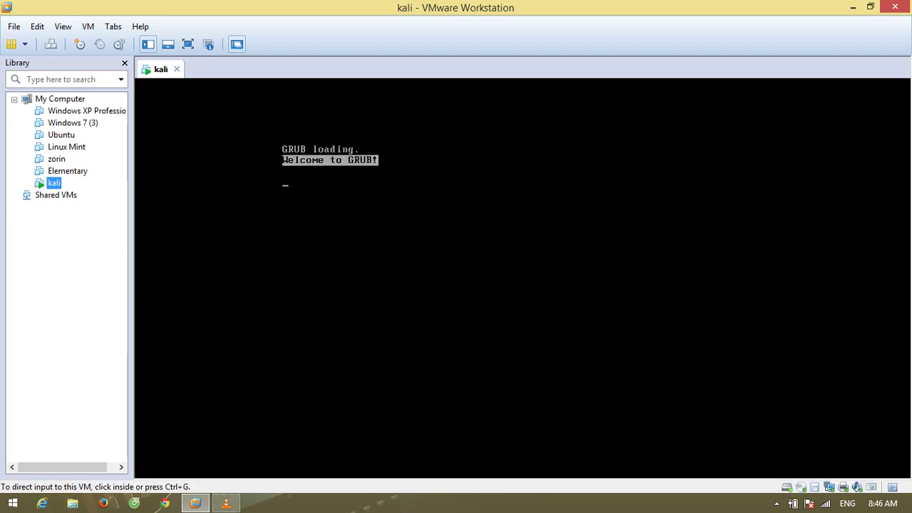
{"action": "key", "text": "ctrl+g"}
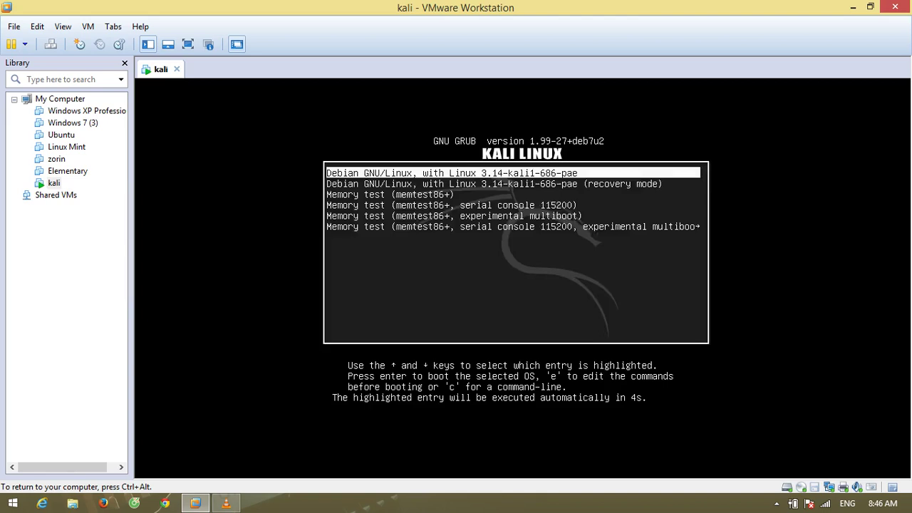
{"action": "key", "text": "Return"}
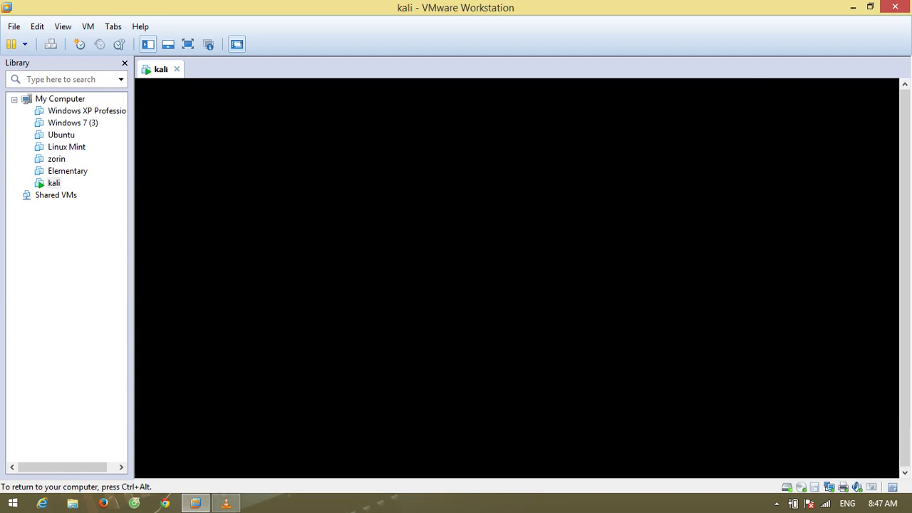
{"action": "key", "text": "ctrl+alt"}
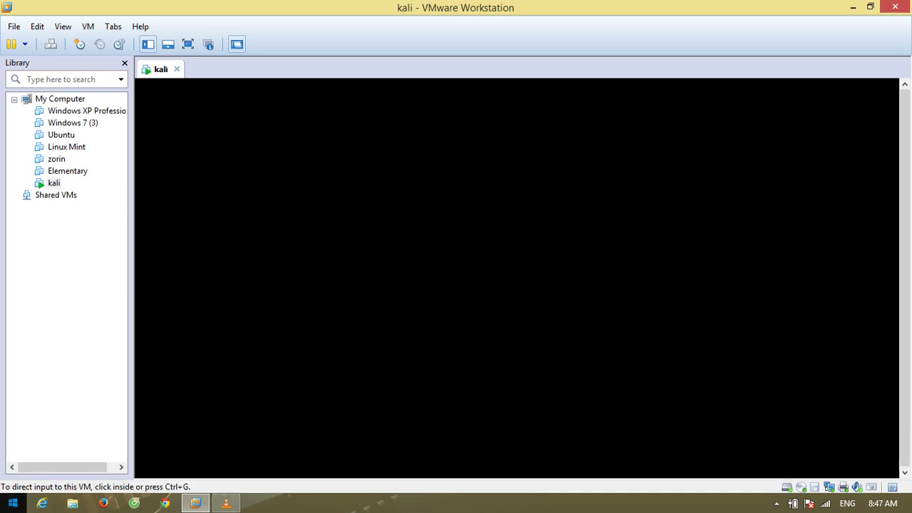
{"action": "key", "text": "ctrl+g"}
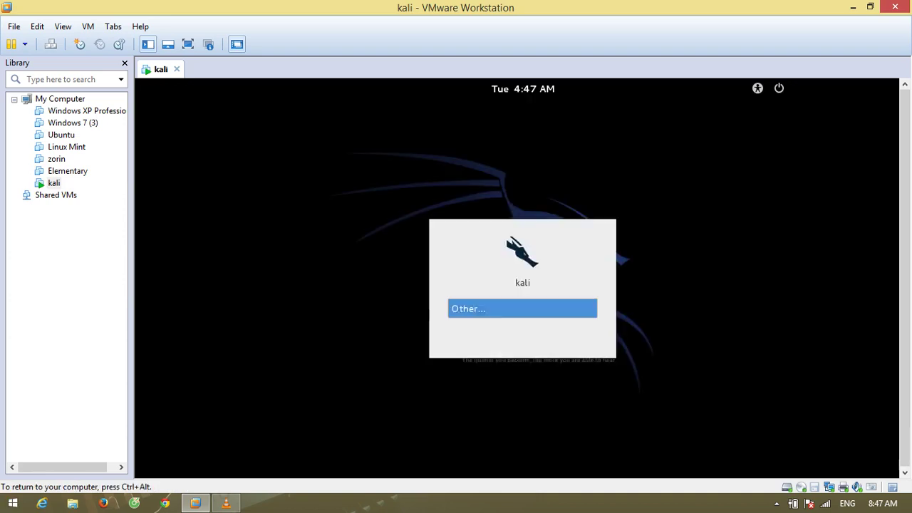
Try logging in as user kali with the account password
{"action": "key", "text": "Return"}
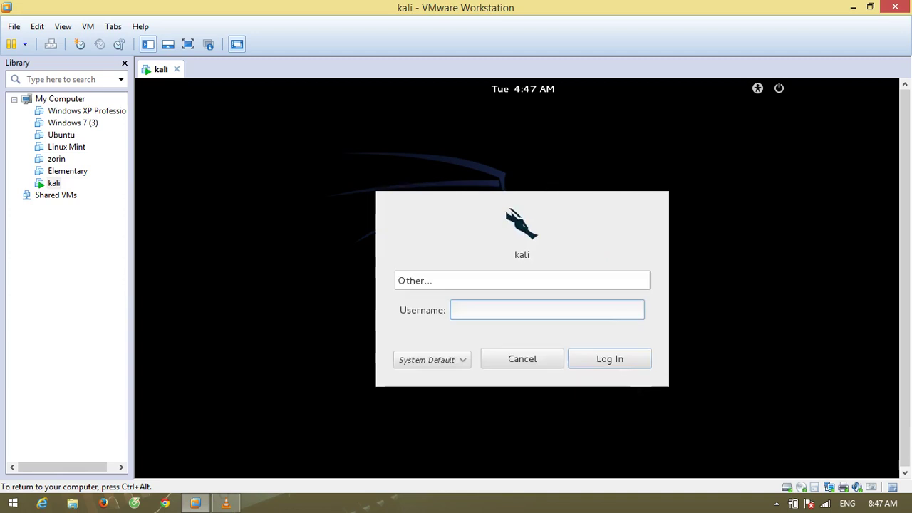
{"action": "key", "text": "Escape"}
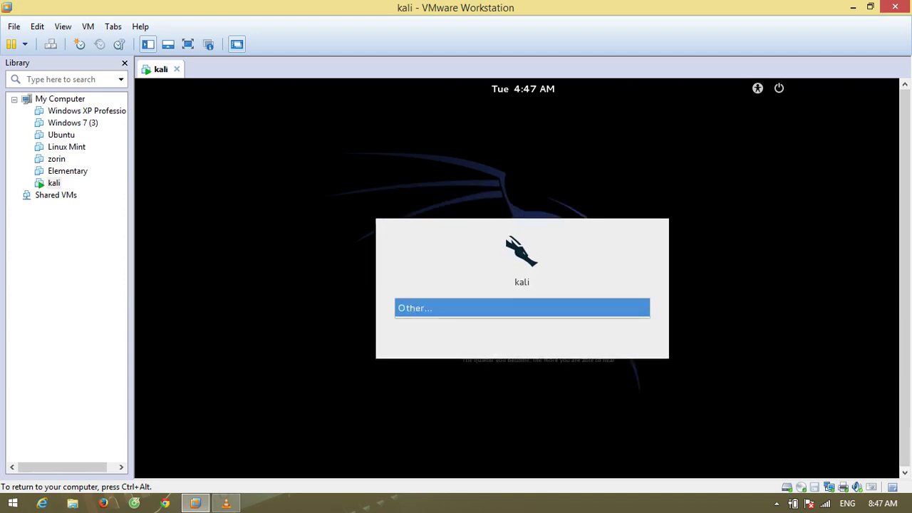
{"action": "type", "text": "kali"}
{"action": "key", "text": "Return"}
{"action": "type", "text": "toor"}
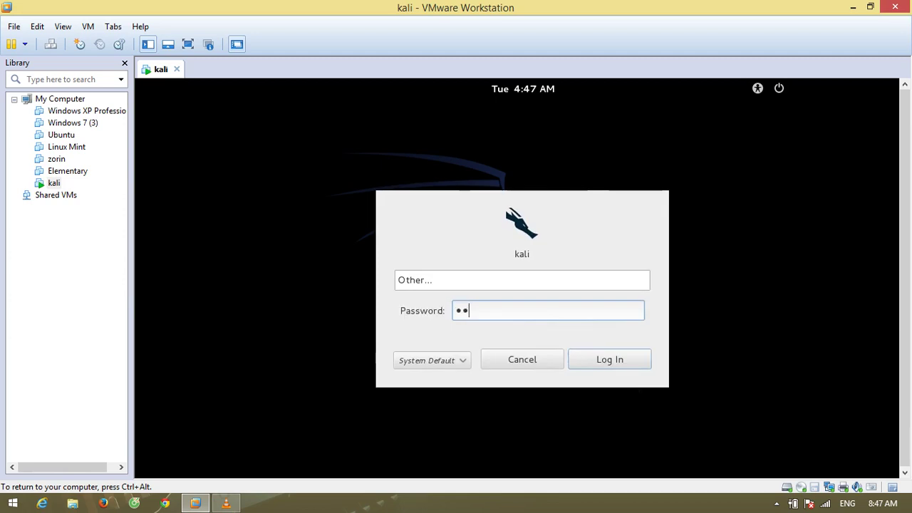
{"action": "key", "text": "Return"}
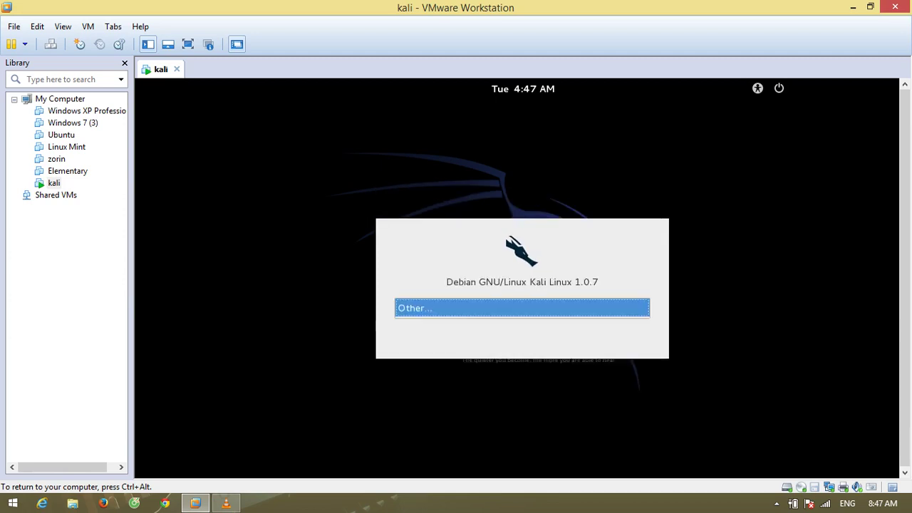
Retry the kali login through the other-account form
{"action": "key", "text": "Return"}
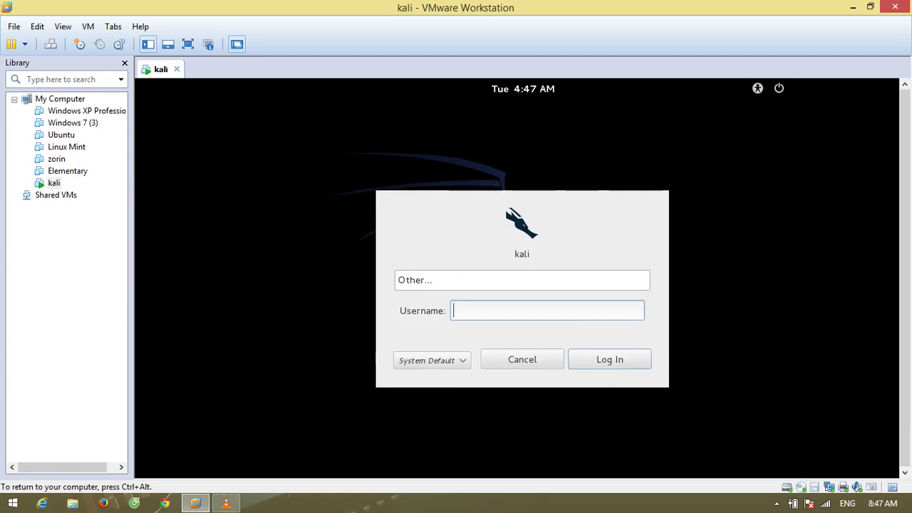
{"action": "key", "text": "Escape"}
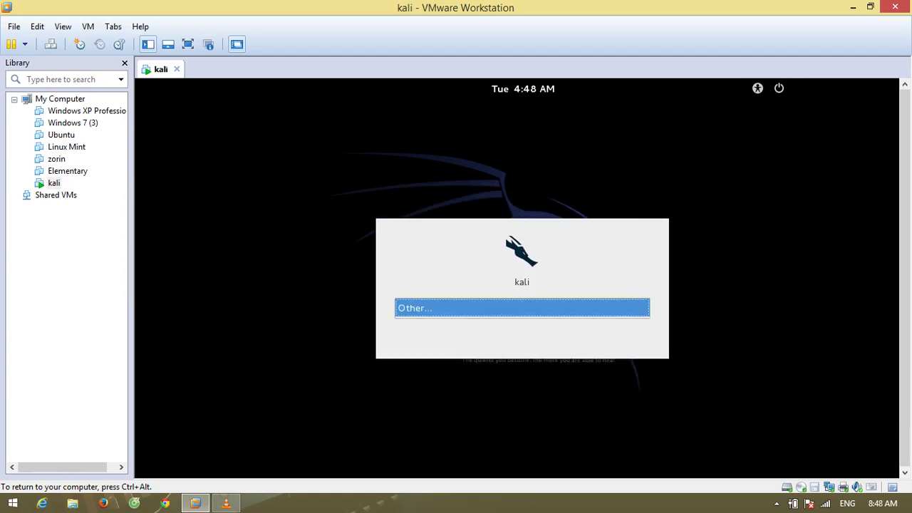
{"action": "key", "text": "Return"}
{"action": "type", "text": "kali"}
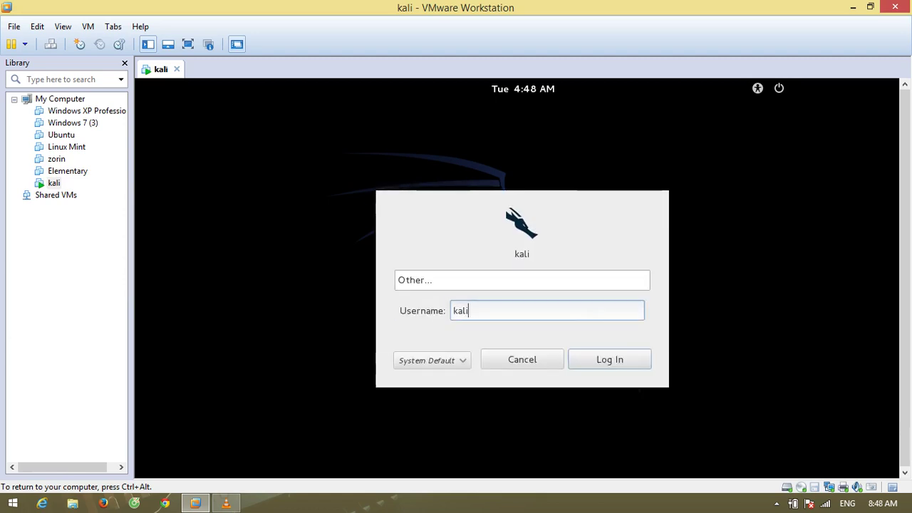
{"action": "key", "text": "Return"}
{"action": "type", "text": "toor"}
{"action": "key", "text": "Return"}
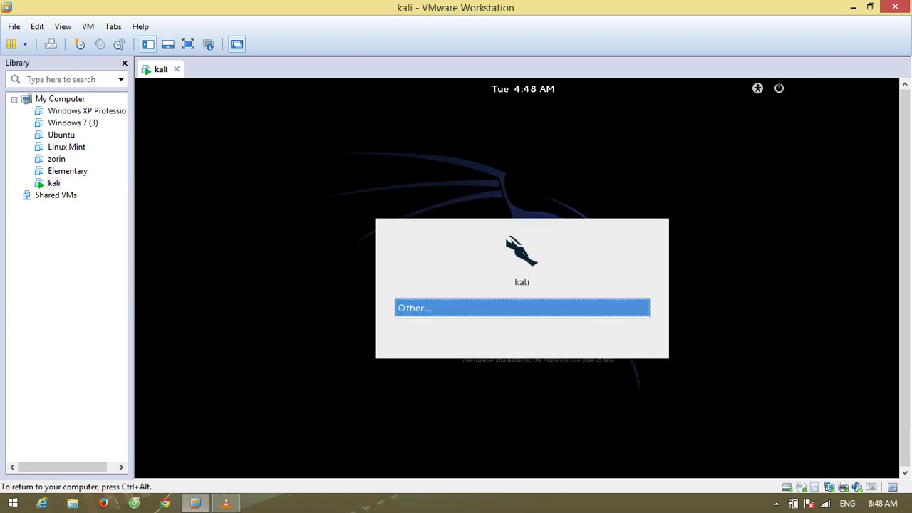
Reopen the other-account login form and refocus its username field
{"action": "key", "text": "Return"}
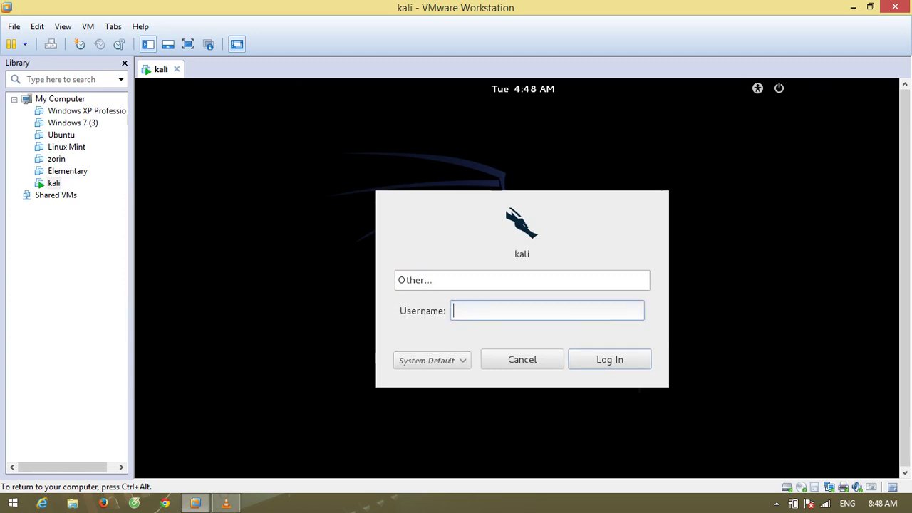
{"action": "left_click", "coordinate": [522, 279]}
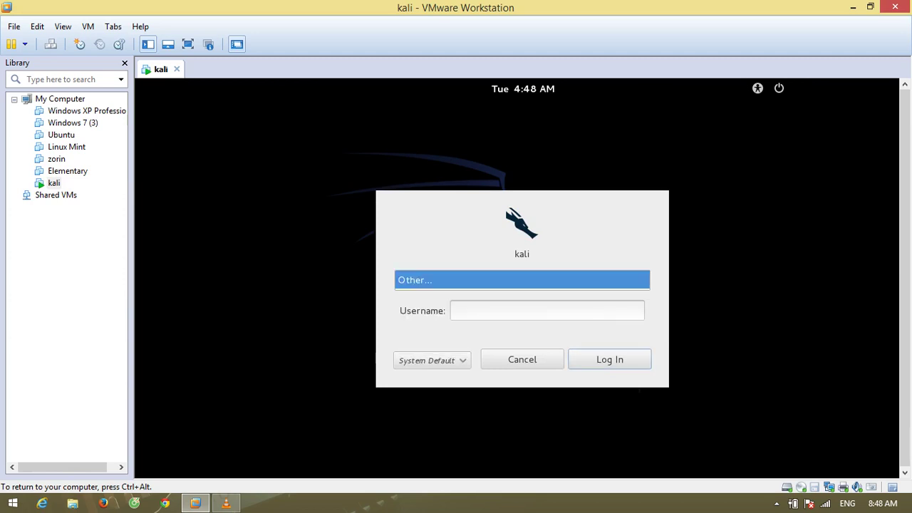
{"action": "key", "text": "Escape"}
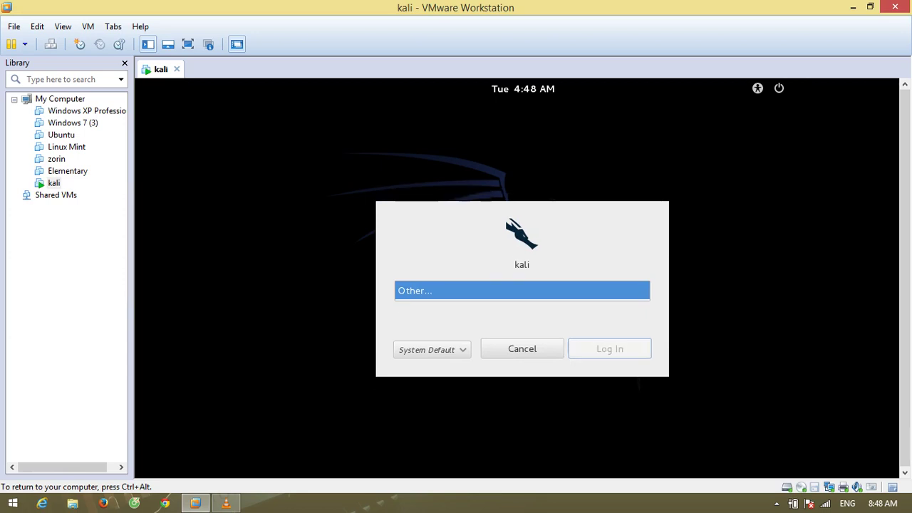
{"action": "key", "text": "Return"}
{"action": "left_click", "coordinate": [522, 279]}
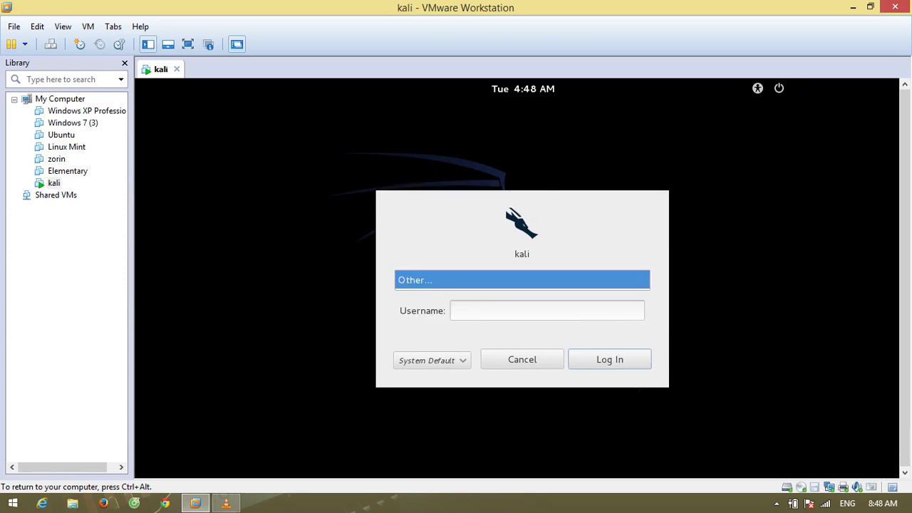
{"action": "left_click", "coordinate": [546, 311]}
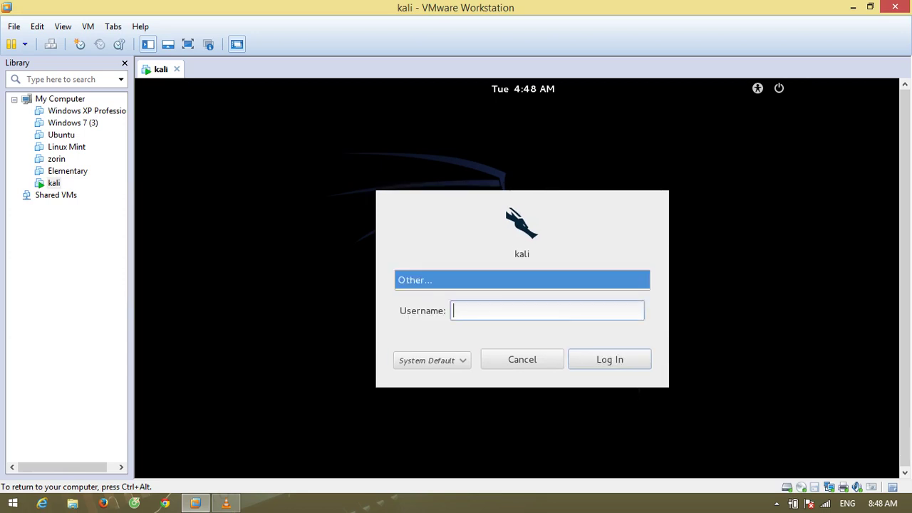
{"action": "key", "text": "Escape"}
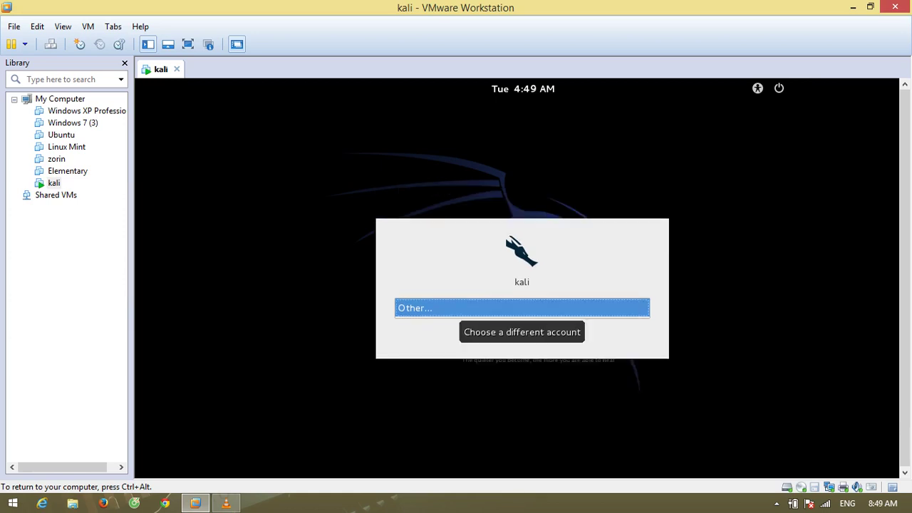
Log in as root with the account password
{"action": "key", "text": "Return"}
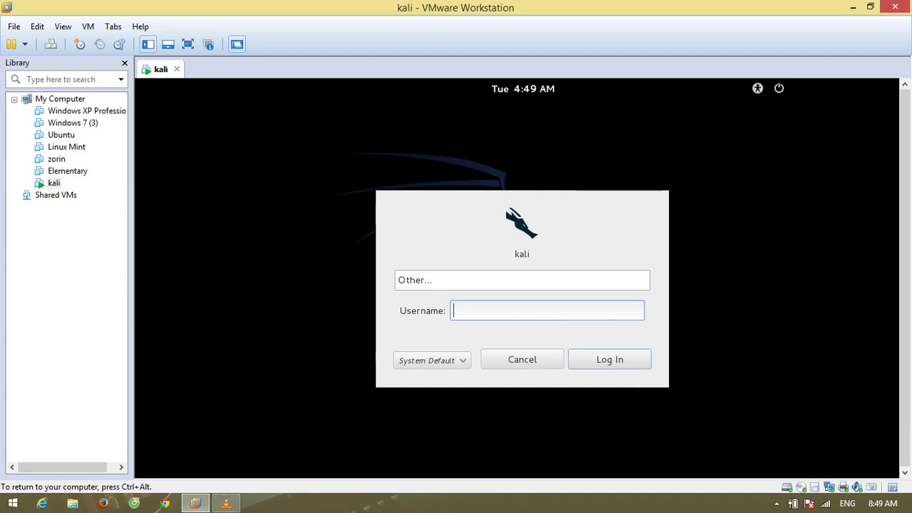
{"action": "type", "text": "root"}
{"action": "key", "text": "Return"}
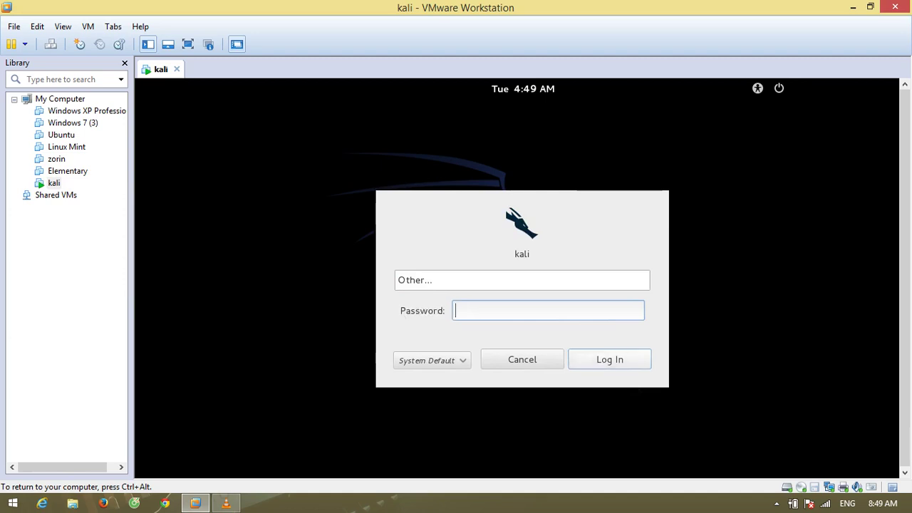
{"action": "type", "text": "toor"}
{"action": "key", "text": "Return"}
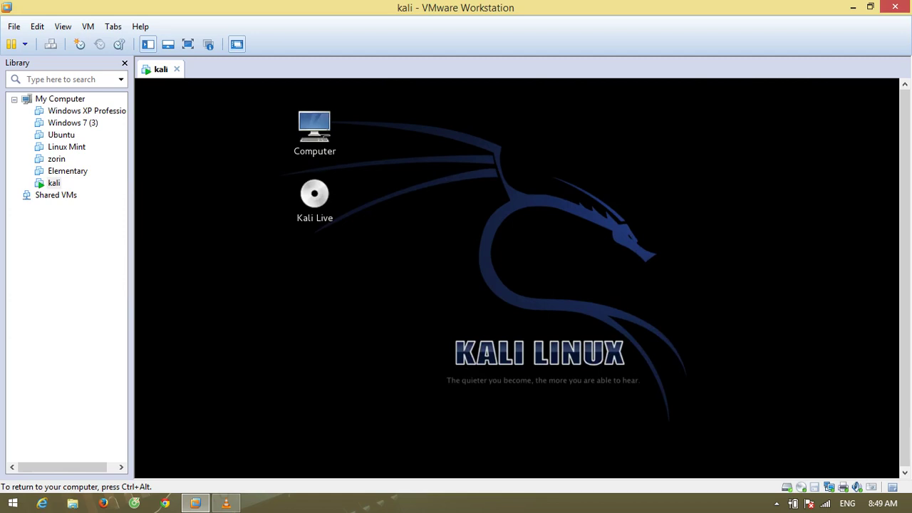
Check the root session menu and browse the Applications submenus, then close them
{"action": "left_click", "coordinate": [769, 86]}
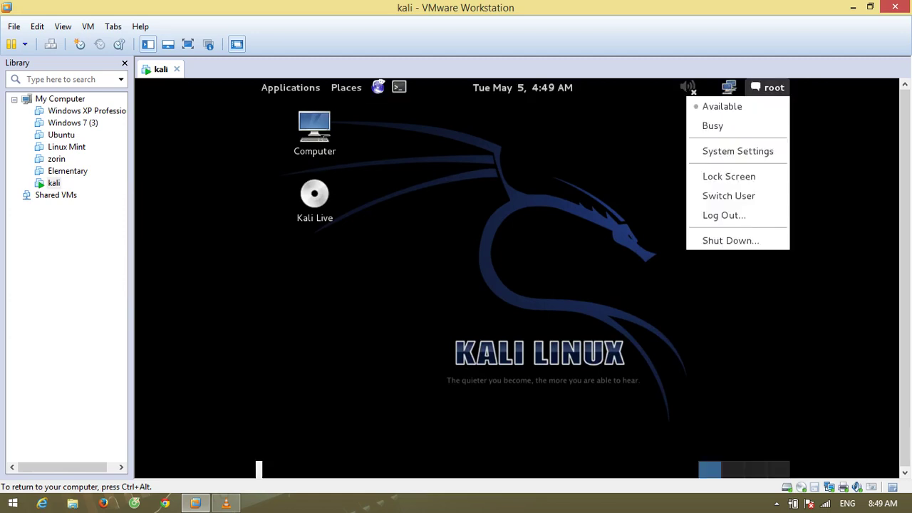
{"action": "key", "text": "Escape"}
{"action": "left_click", "coordinate": [290, 87]}
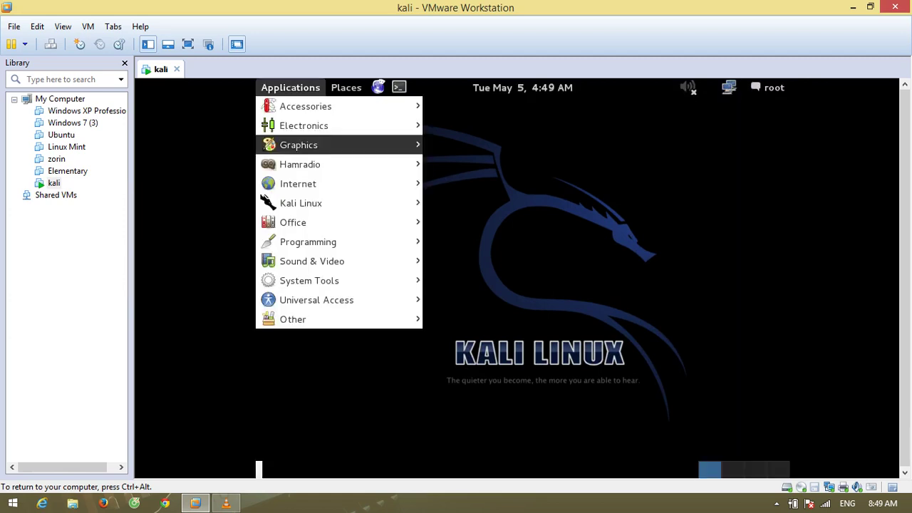
{"action": "mouse_move", "coordinate": [342, 203]}
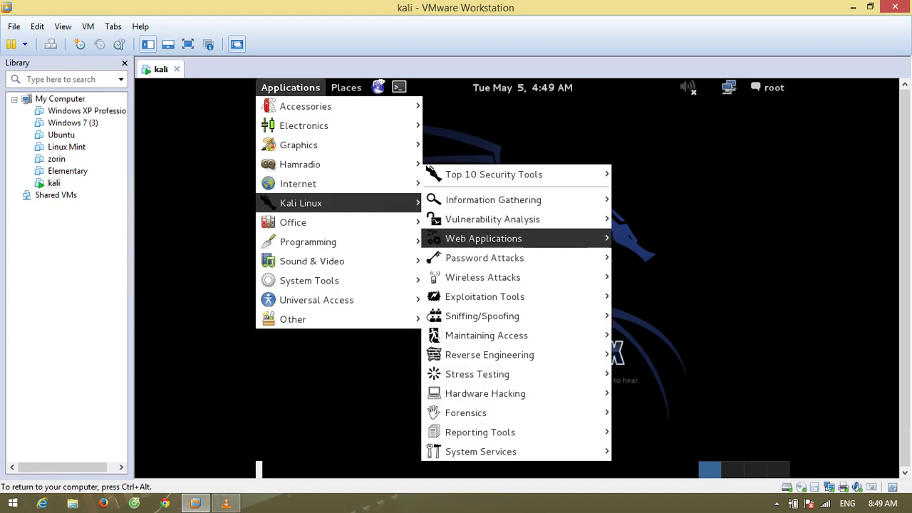
{"action": "mouse_move", "coordinate": [482, 277]}
{"action": "mouse_move", "coordinate": [668, 277]}
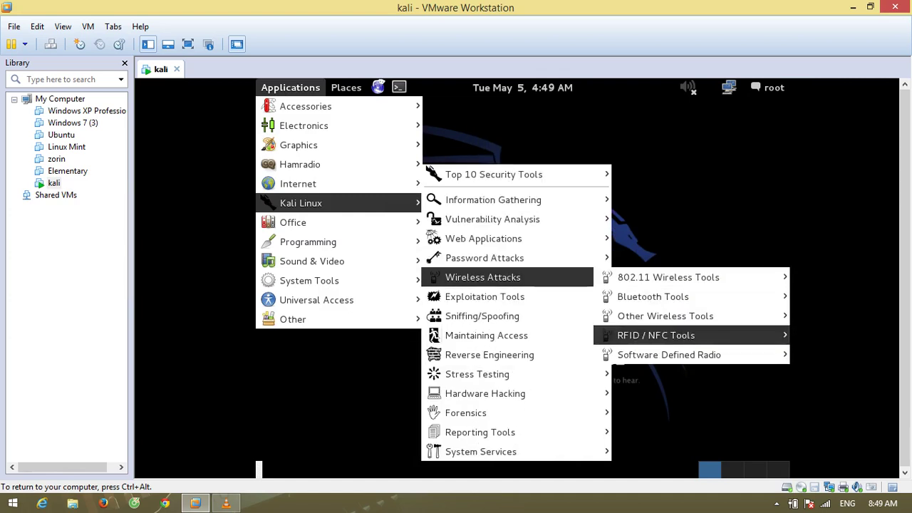
{"action": "mouse_move", "coordinate": [668, 355]}
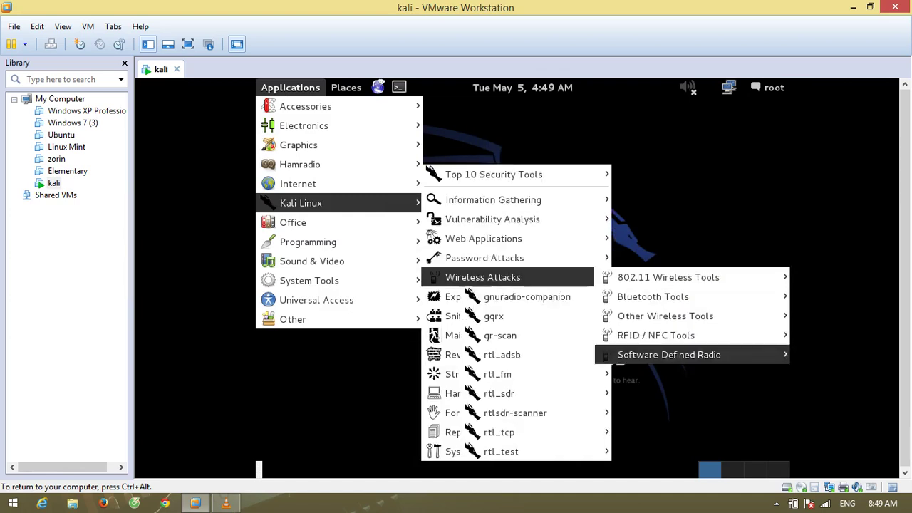
{"action": "key", "text": "Escape"}
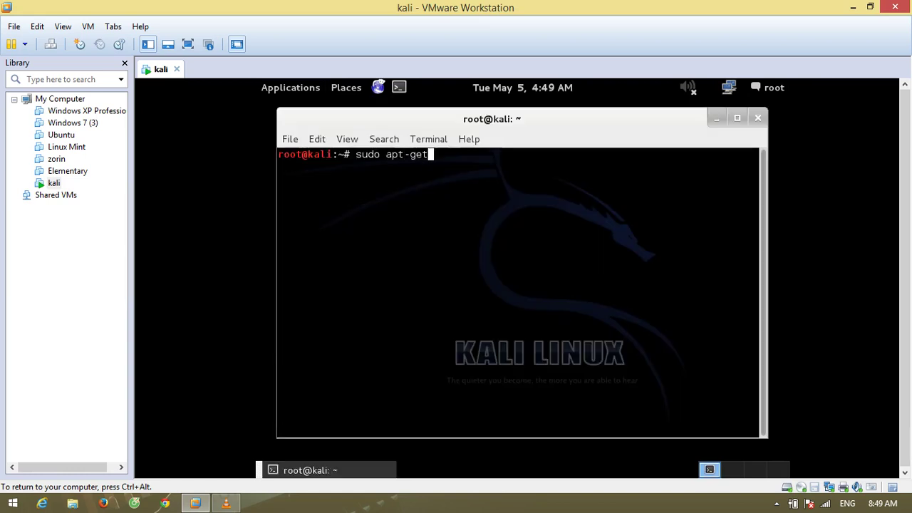
Run apt-get update and raise and unmute the guest volume
{"action": "type", "text": "update"}
{"action": "key", "text": "Return"}
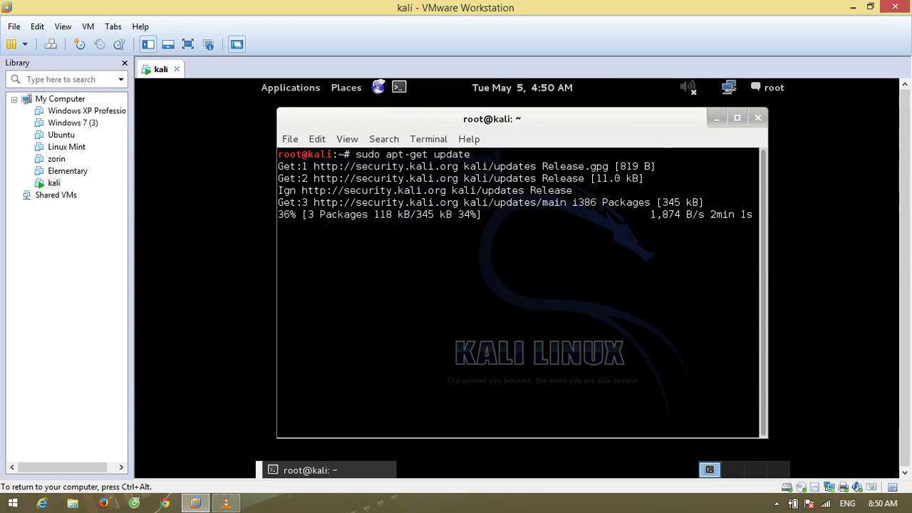
{"action": "left_click", "coordinate": [688, 87]}
{"action": "left_click_drag", "start_coordinate": [677, 181], "coordinate": [677, 128]}
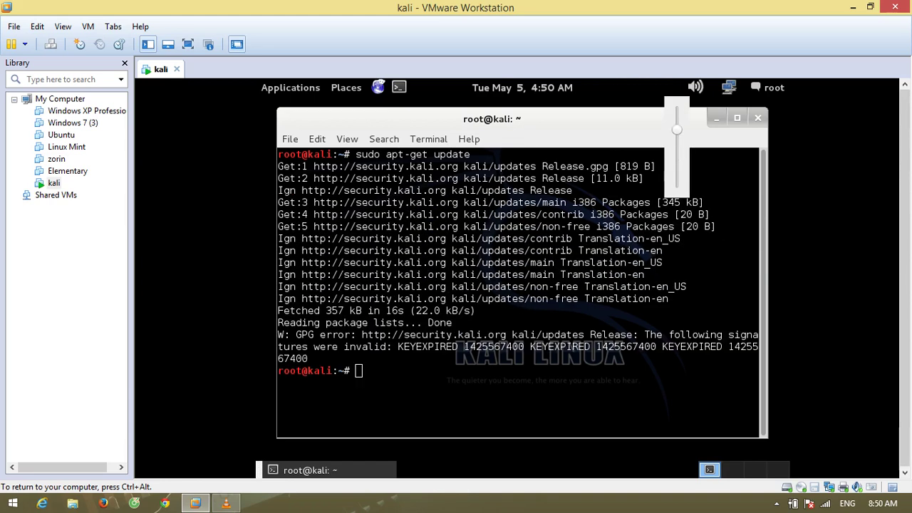
Glance at the calendar and browse Computer and Home in the file manager
{"action": "left_click", "coordinate": [522, 87]}
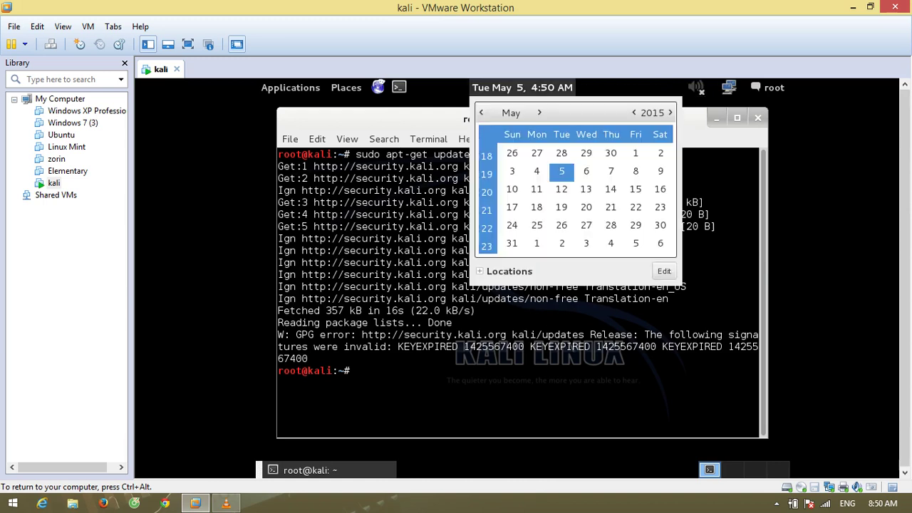
{"action": "left_click", "coordinate": [347, 87]}
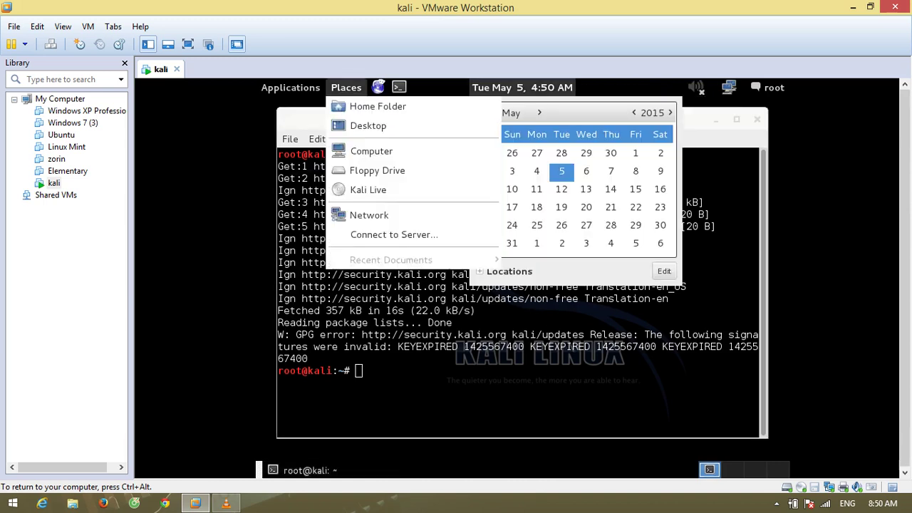
{"action": "left_click", "coordinate": [371, 151]}
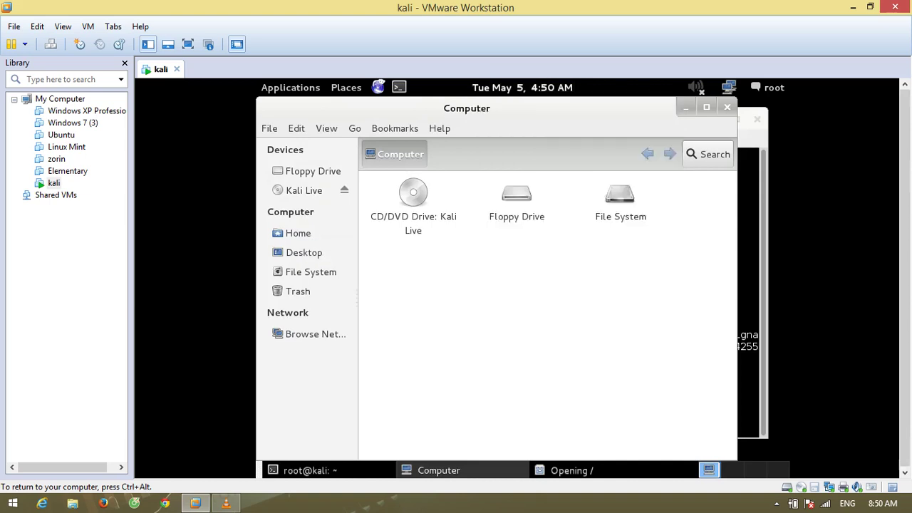
{"action": "left_click", "coordinate": [298, 233]}
{"action": "key", "text": "ctrl+w"}
{"action": "key", "text": "alt+F1"}
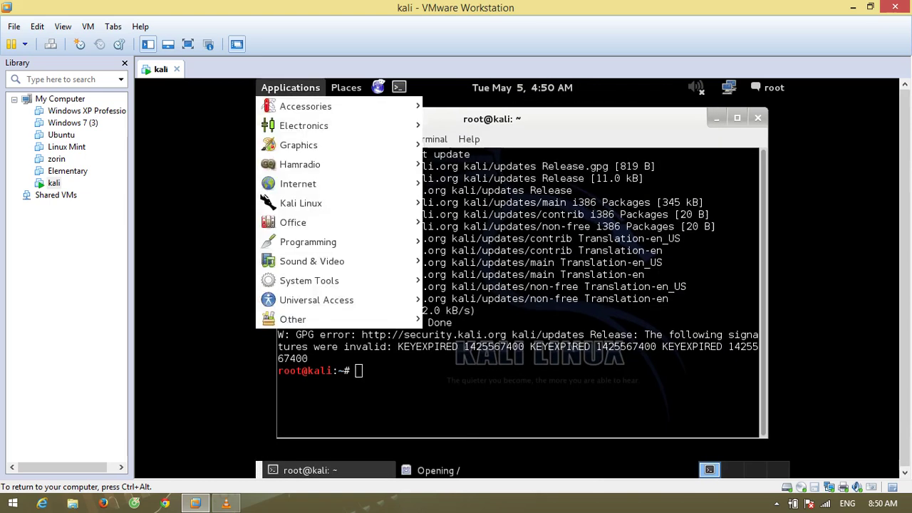
{"action": "key", "text": "Escape"}
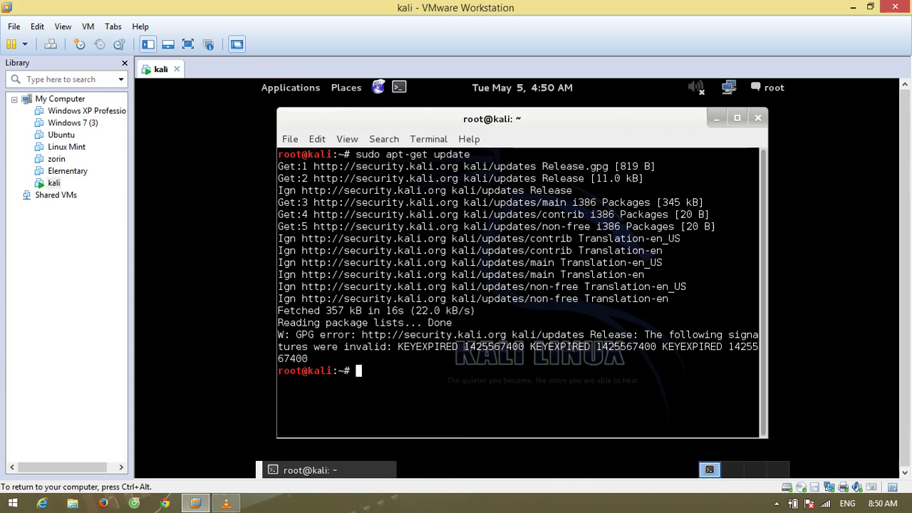
Run sudo apt-get upgrade, answer y to both prompts, and minimize the terminal
{"action": "type", "text": "sudo apt-get upgrade"}
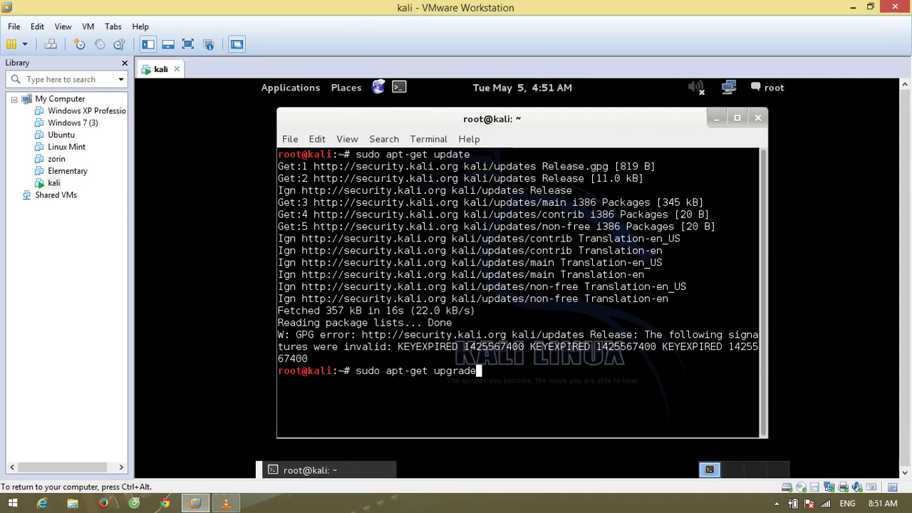
{"action": "key", "text": "Return"}
{"action": "type", "text": "y"}
{"action": "key", "text": "Return"}
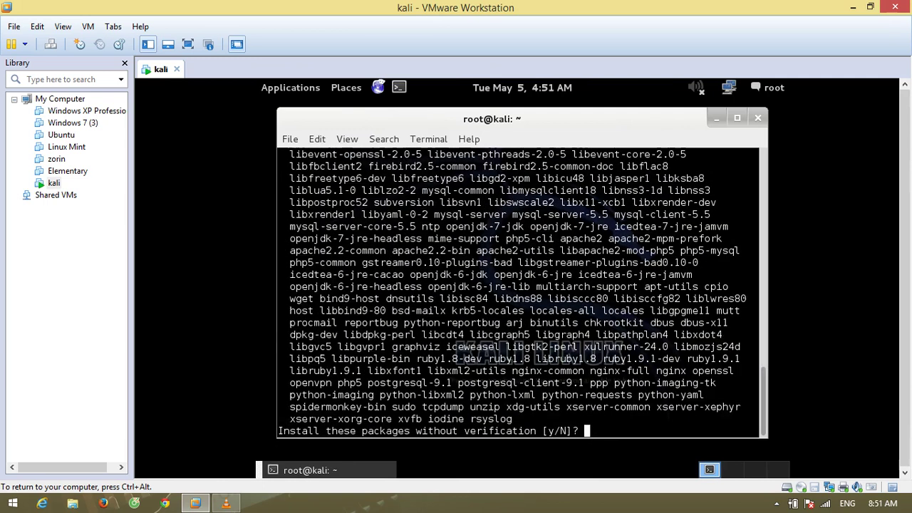
{"action": "type", "text": "y"}
{"action": "key", "text": "Return"}
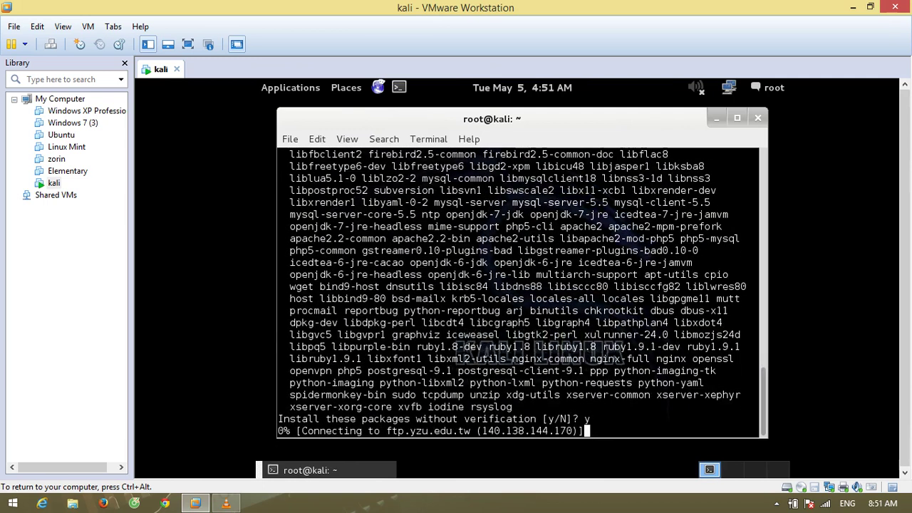
{"action": "key", "text": "alt+F9"}
Launch System Settings from Applications > System Tools > Preferences
{"action": "key", "text": "alt+F1"}
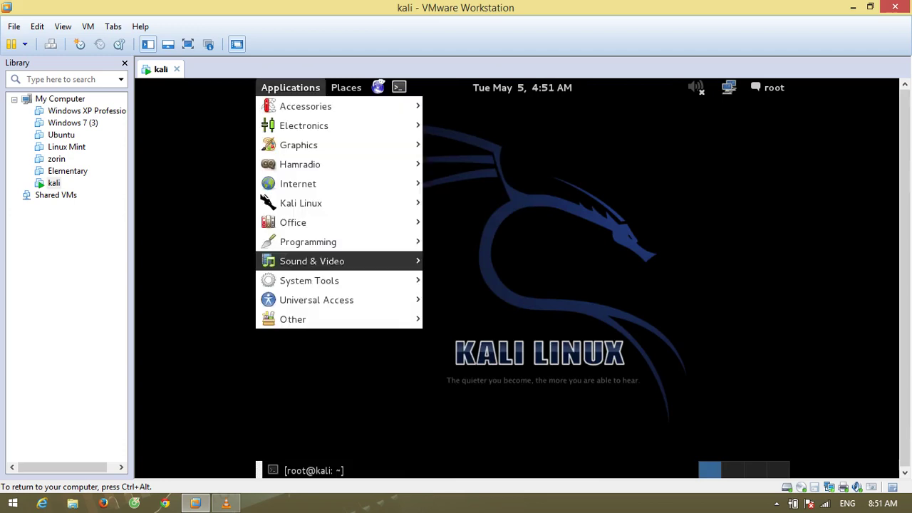
{"action": "key", "text": "Down"}
{"action": "key", "text": "Right"}
{"action": "key", "text": "Down"}
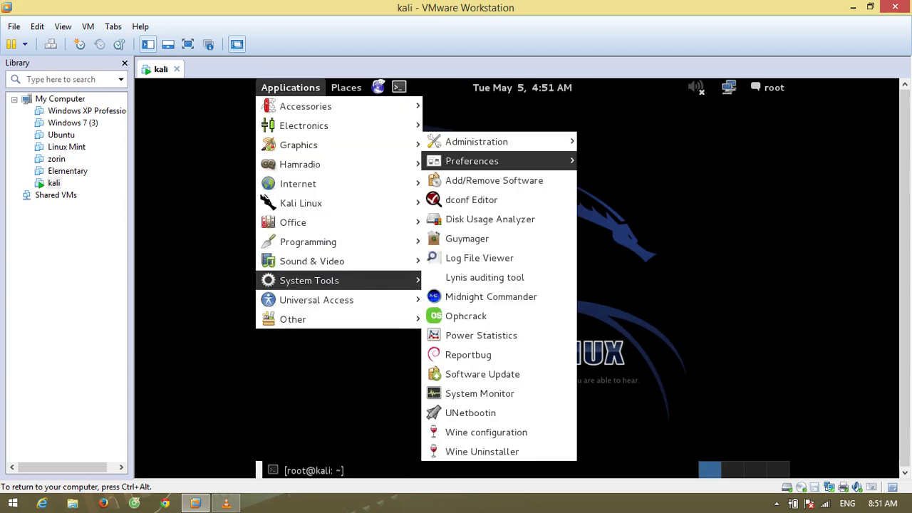
{"action": "key", "text": "Up"}
{"action": "key", "text": "Down"}
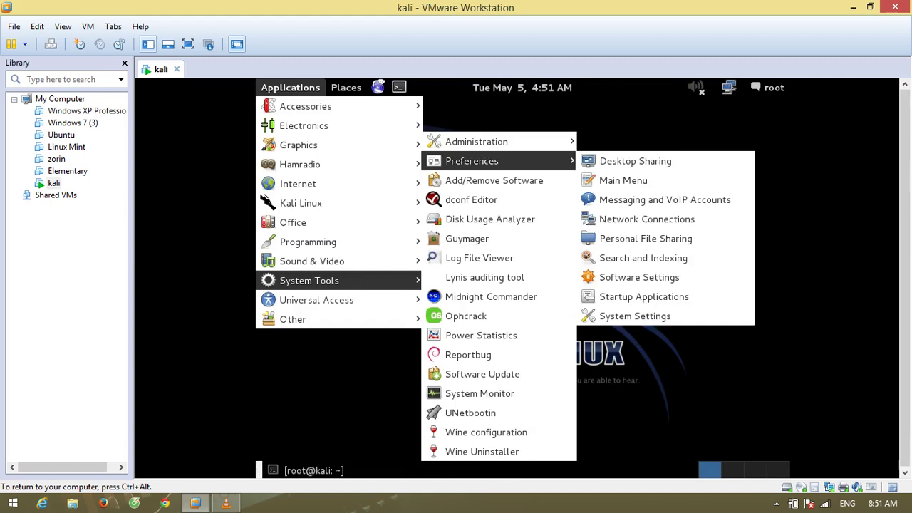
{"action": "key", "text": "Right"}
{"action": "key", "text": "Up"}
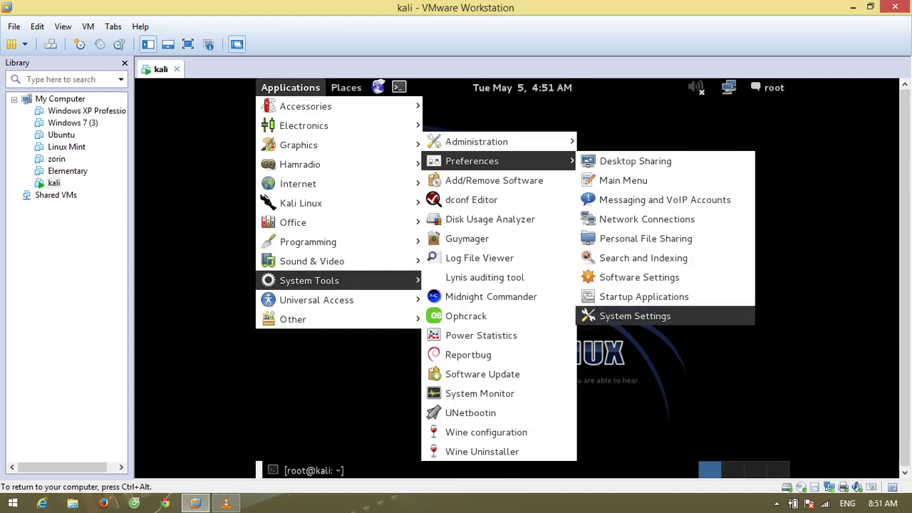
{"action": "key", "text": "Return"}
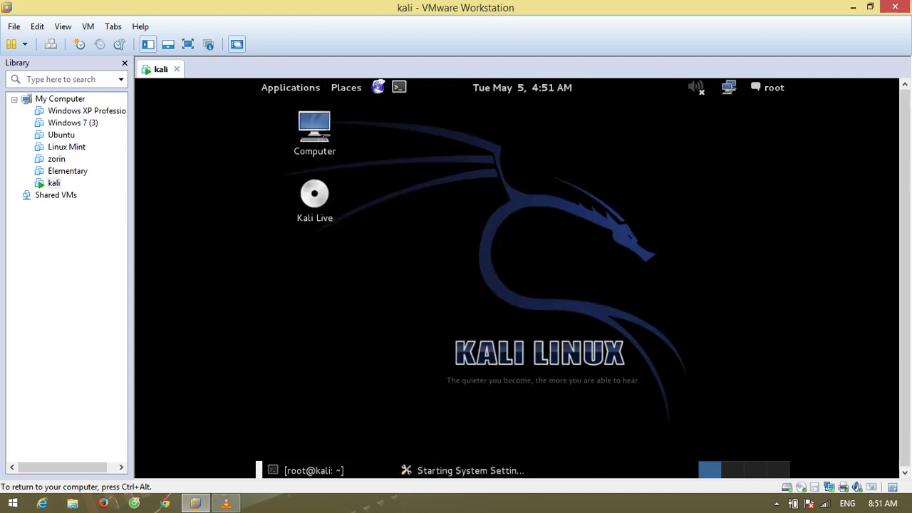
Go full screen and set and keep the display resolution at 1360 x 768
{"action": "key", "text": "ctrl+alt+Return"}
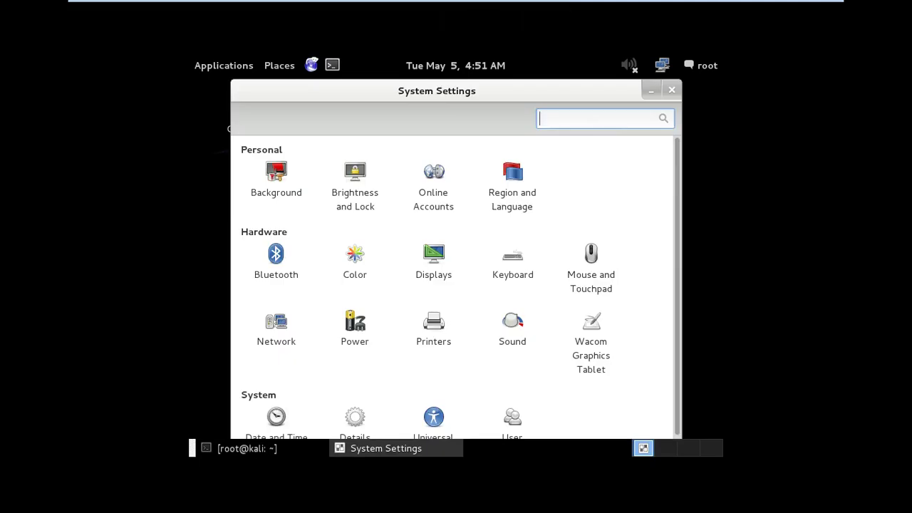
{"action": "scroll", "coordinate": [461, 288], "scroll_direction": "down", "scroll_amount": 1}
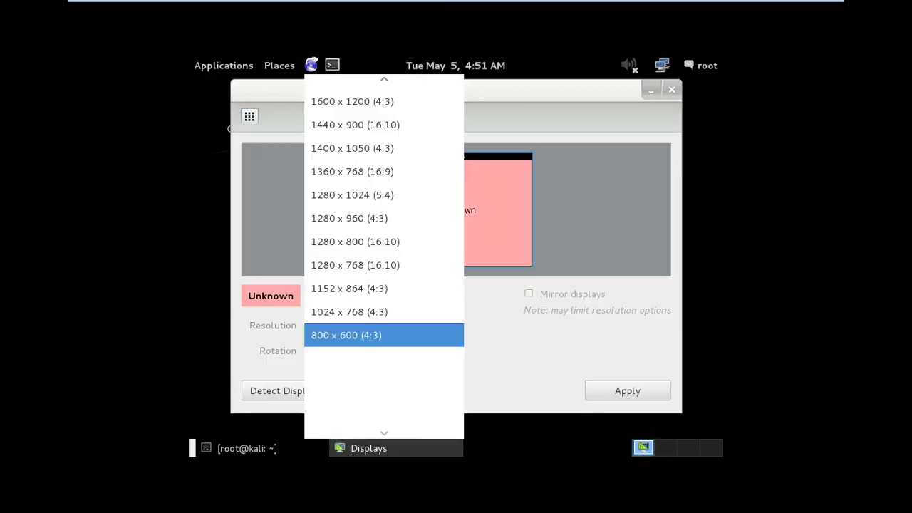
{"action": "left_click", "coordinate": [356, 241]}
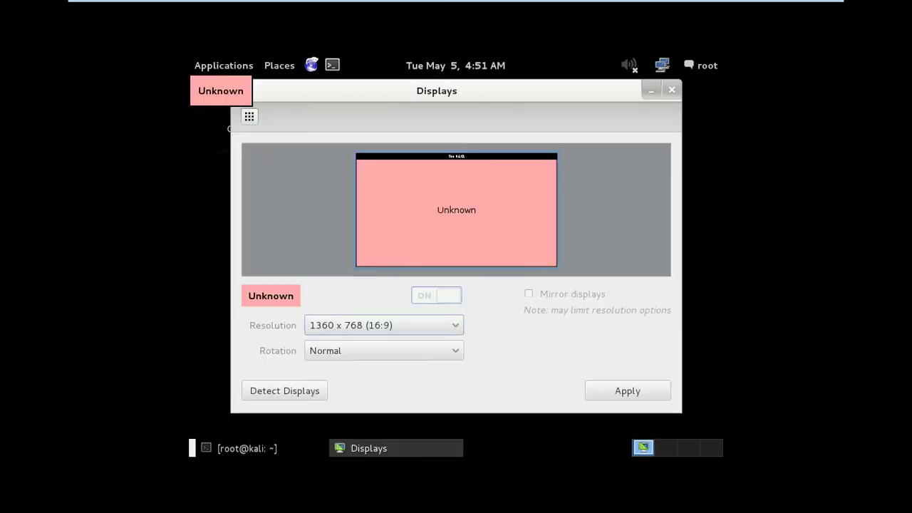
{"action": "left_click", "coordinate": [628, 391]}
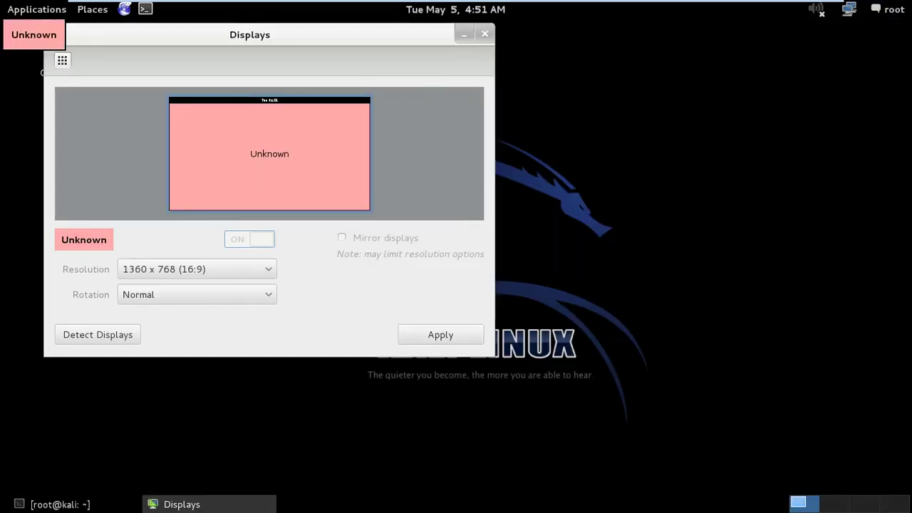
{"action": "left_click", "coordinate": [62, 60]}
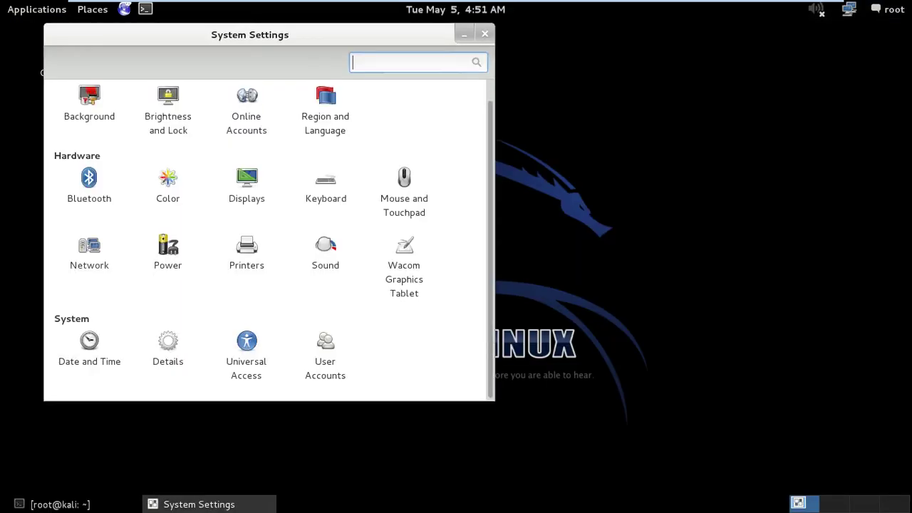
Look through the Keyboard shortcuts and the system Details graphics information
{"action": "left_click", "coordinate": [325, 185]}
{"action": "left_click", "coordinate": [127, 101]}
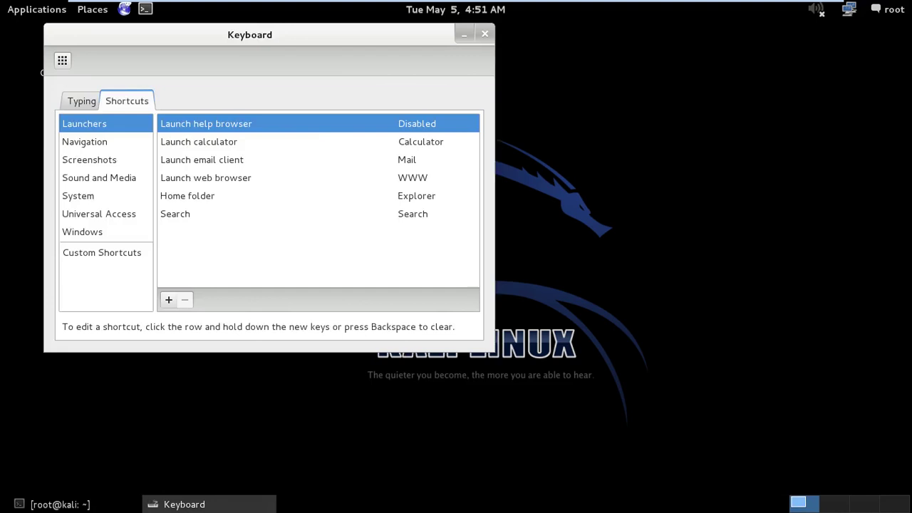
{"action": "left_click", "coordinate": [62, 60]}
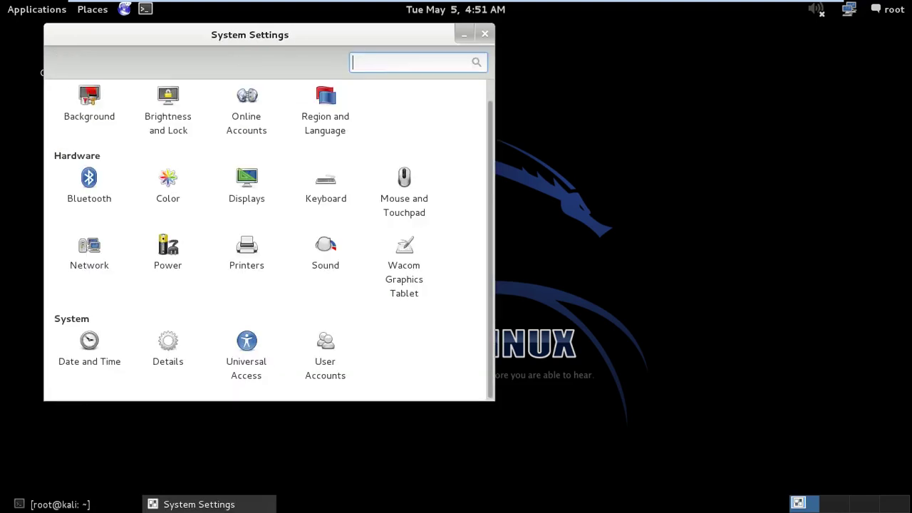
{"action": "left_click", "coordinate": [168, 349]}
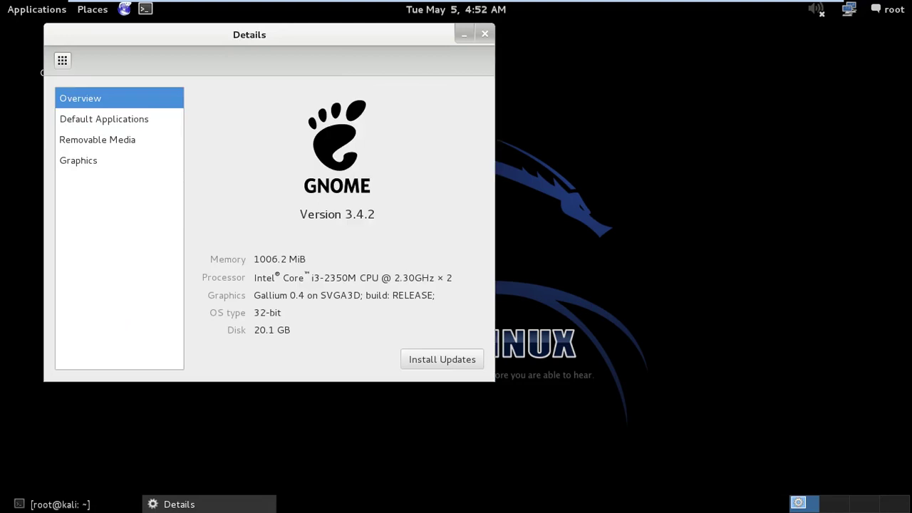
{"action": "left_click", "coordinate": [78, 160]}
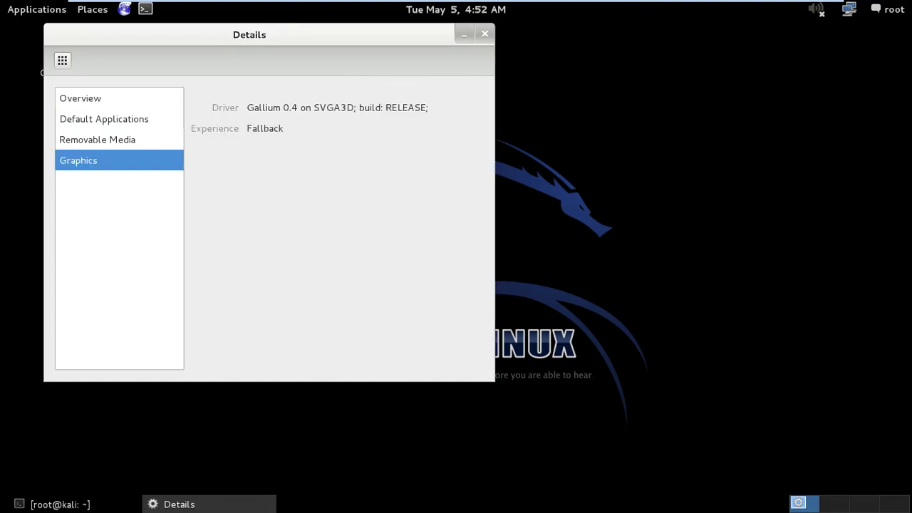
{"action": "left_click", "coordinate": [62, 60]}
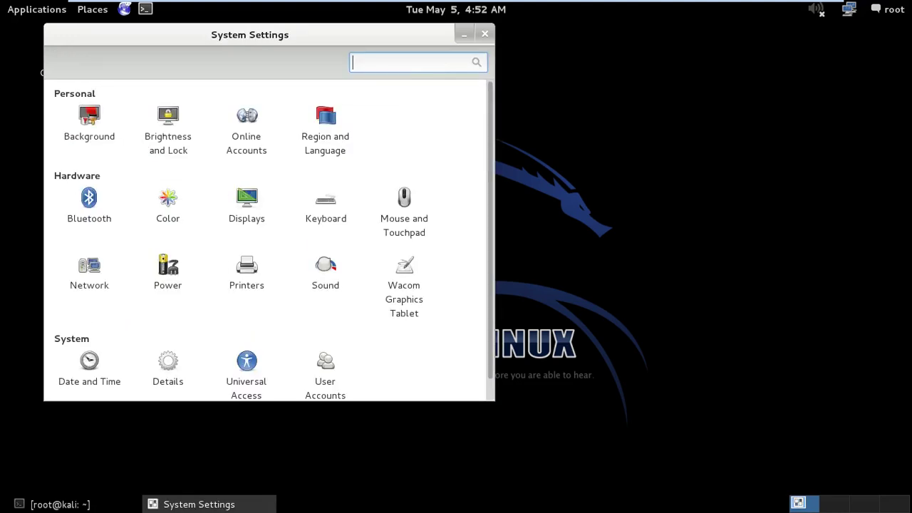
Set the Garden flower image as wallpaper and bring back the upgrade terminal
{"action": "left_click", "coordinate": [89, 124]}
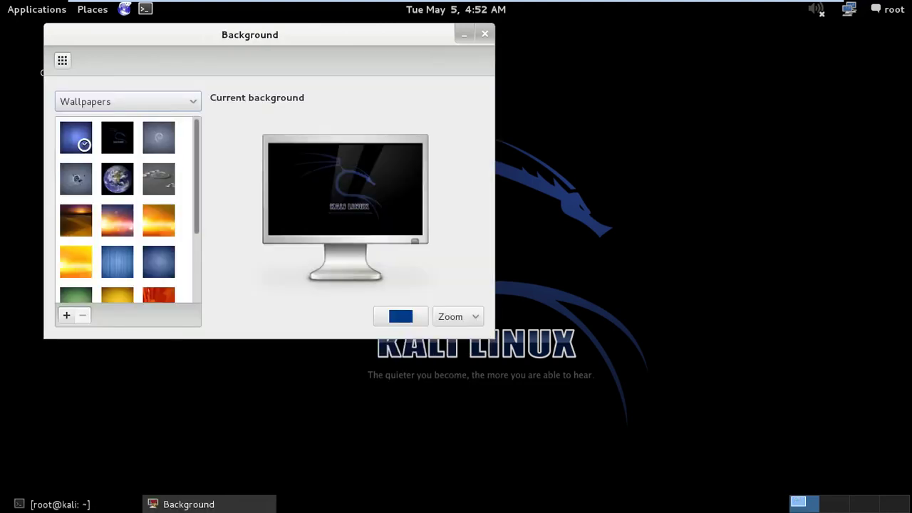
{"action": "scroll", "coordinate": [117, 210], "scroll_direction": "down", "scroll_amount": 3}
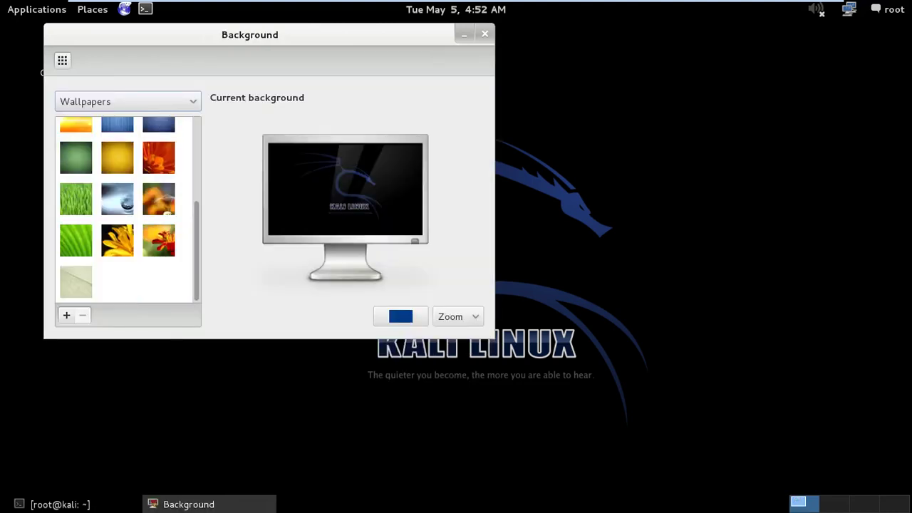
{"action": "left_click", "coordinate": [158, 240]}
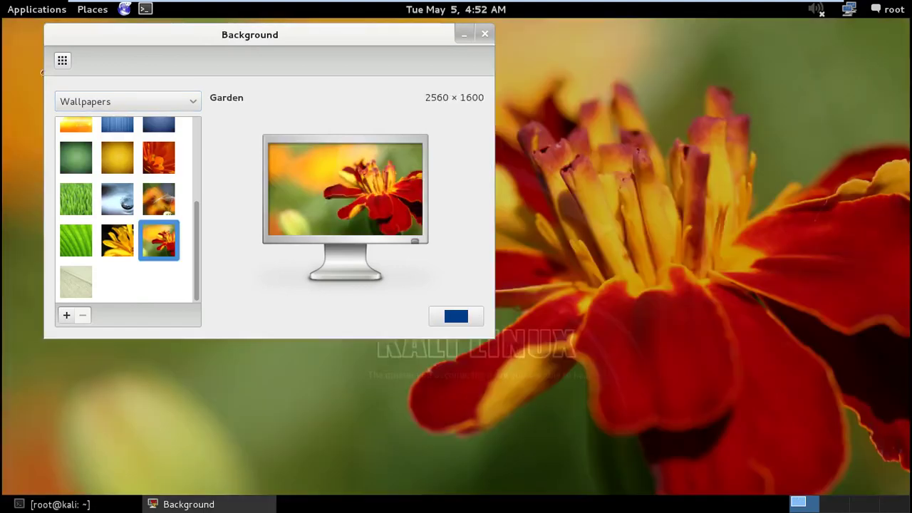
{"action": "key", "text": "alt+F4"}
{"action": "key", "text": "alt+Tab"}
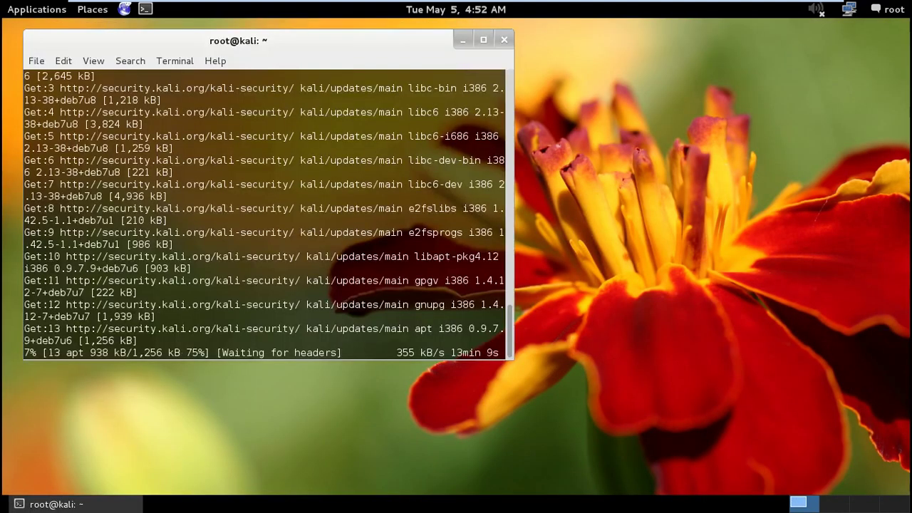
Launch Wireshark, dismiss the Lua error and root warning, then quit without saving
{"action": "left_click", "coordinate": [462, 40]}
{"action": "left_click", "coordinate": [36, 9]}
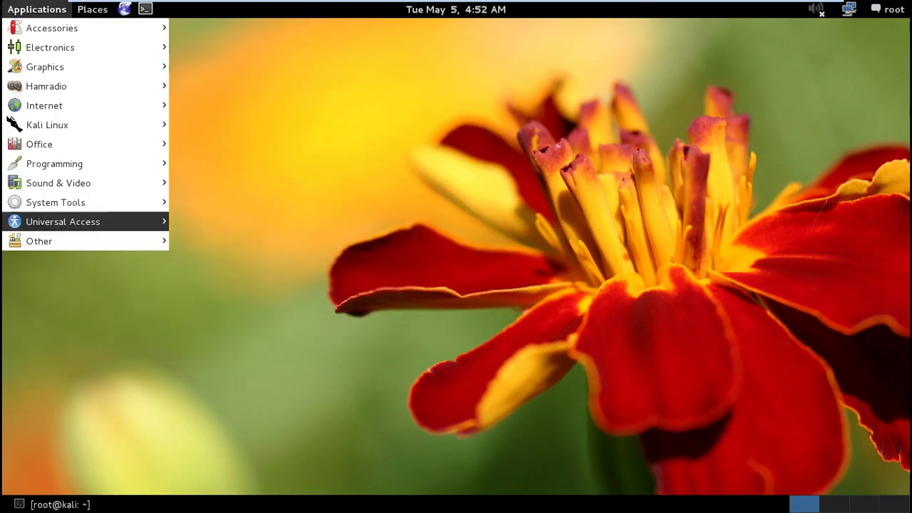
{"action": "mouse_move", "coordinate": [56, 202]}
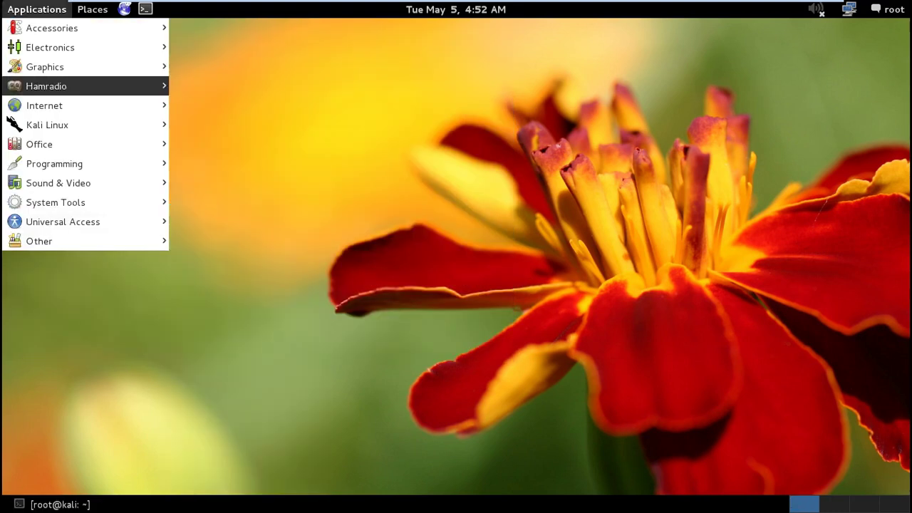
{"action": "mouse_move", "coordinate": [44, 105]}
{"action": "key", "text": "Escape"}
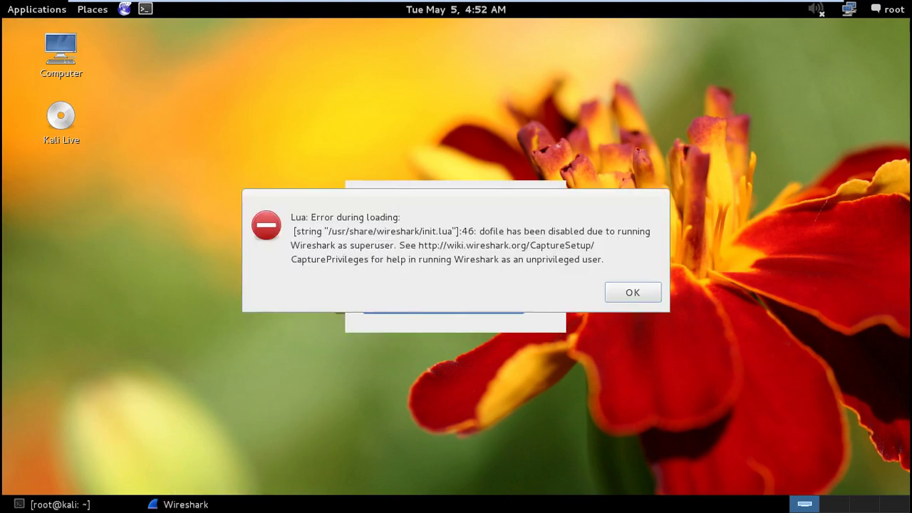
{"action": "key", "text": "Return"}
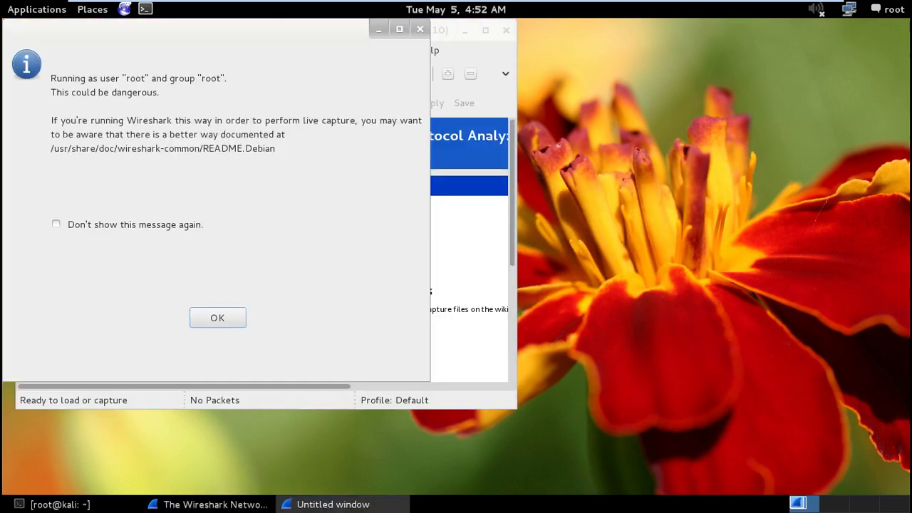
{"action": "key", "text": "Return"}
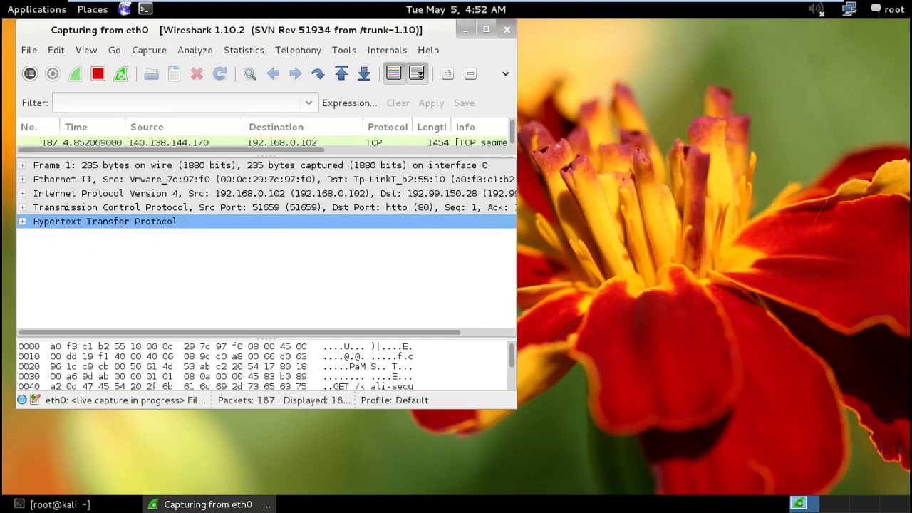
{"action": "key", "text": "ctrl+q"}
{"action": "key", "text": "alt+w"}
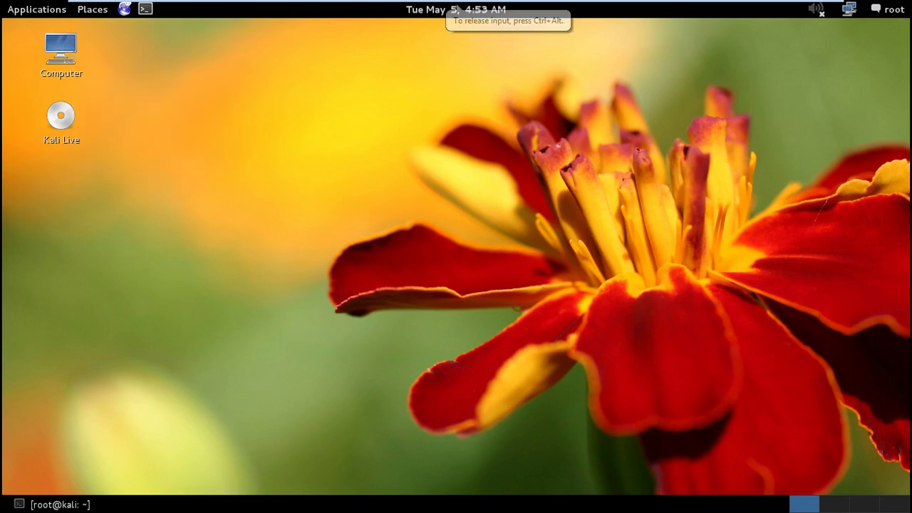
{"action": "key", "text": "Escape"}
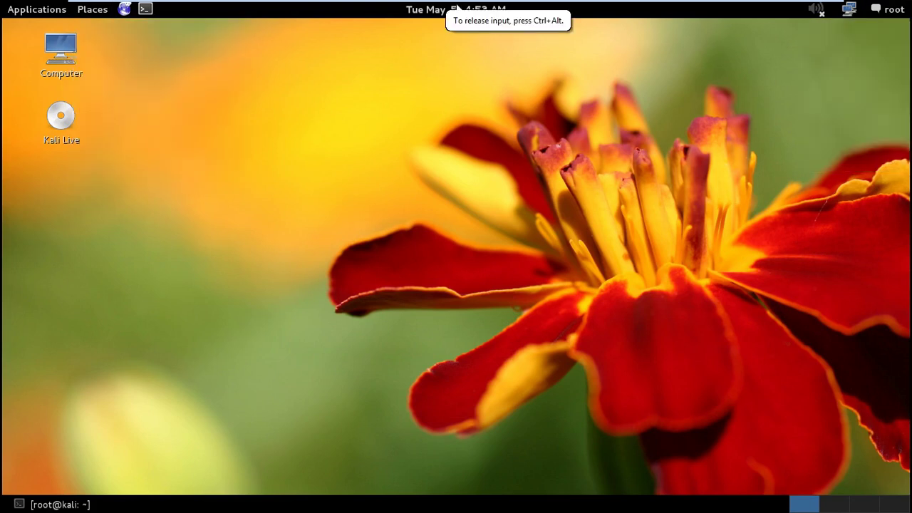
{"action": "key", "text": "alt+F1"}
{"action": "key", "text": "Down"}
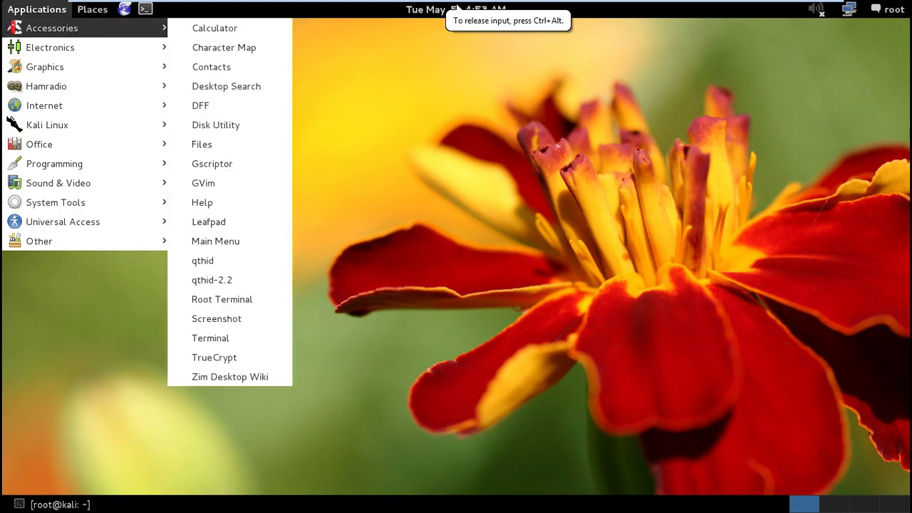
{"action": "key", "text": "Left"}
{"action": "key", "text": "Down"}
{"action": "key", "text": "Down"}
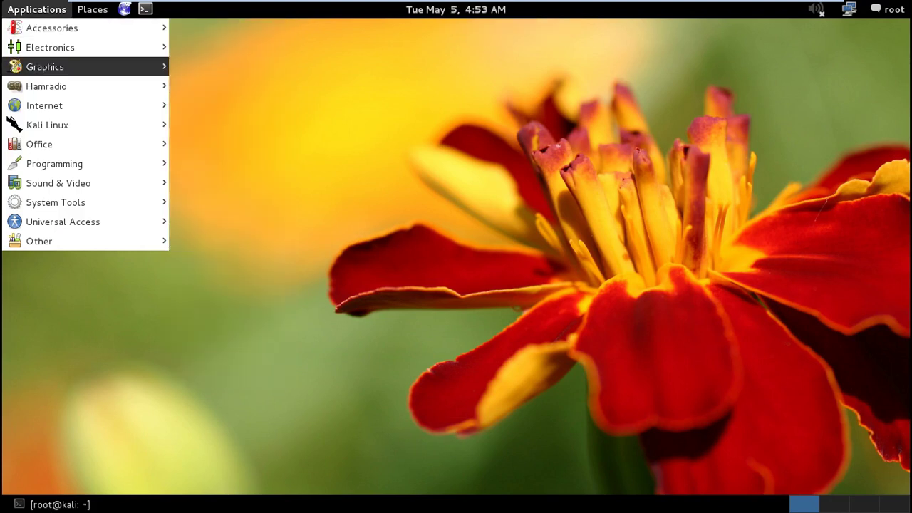
{"action": "key", "text": "Up"}
{"action": "key", "text": "Down"}
{"action": "key", "text": "Down"}
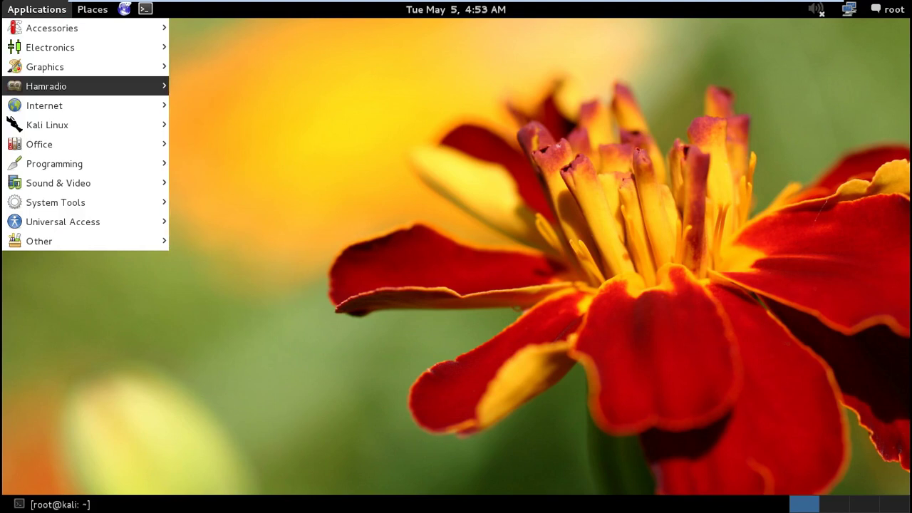
{"action": "key", "text": "Right"}
{"action": "key", "text": "Down"}
{"action": "key", "text": "Down"}
{"action": "key", "text": "Right"}
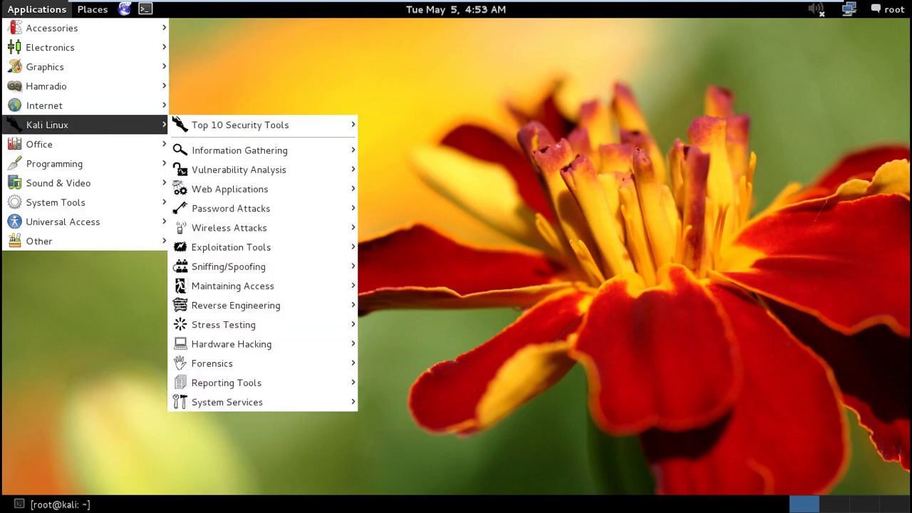
{"action": "key", "text": "Left"}
{"action": "key", "text": "Right"}
{"action": "key", "text": "Left"}
{"action": "key", "text": "Down"}
{"action": "key", "text": "Right"}
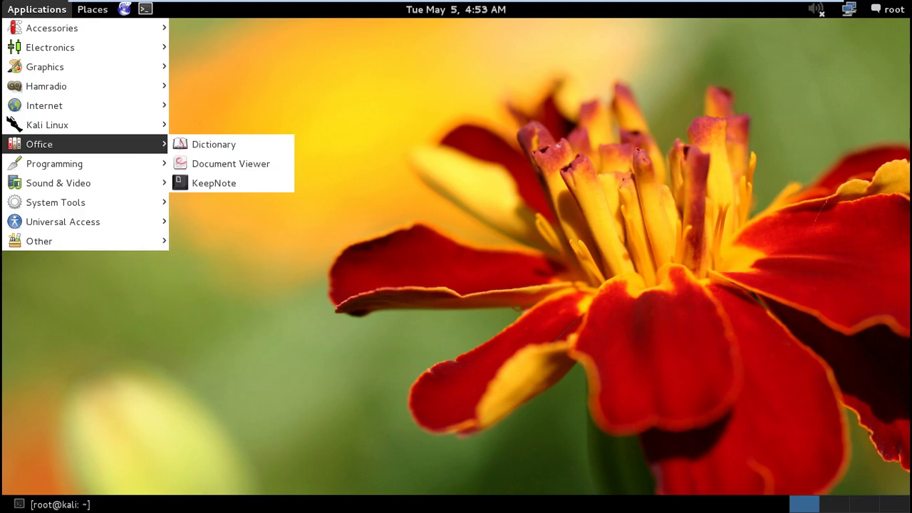
{"action": "key", "text": "Down"}
{"action": "key", "text": "Down"}
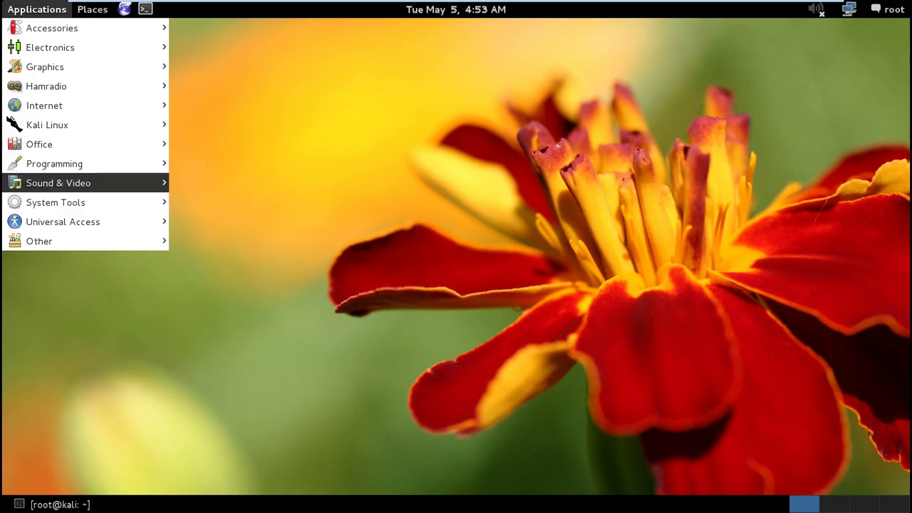
{"action": "key", "text": "Down"}
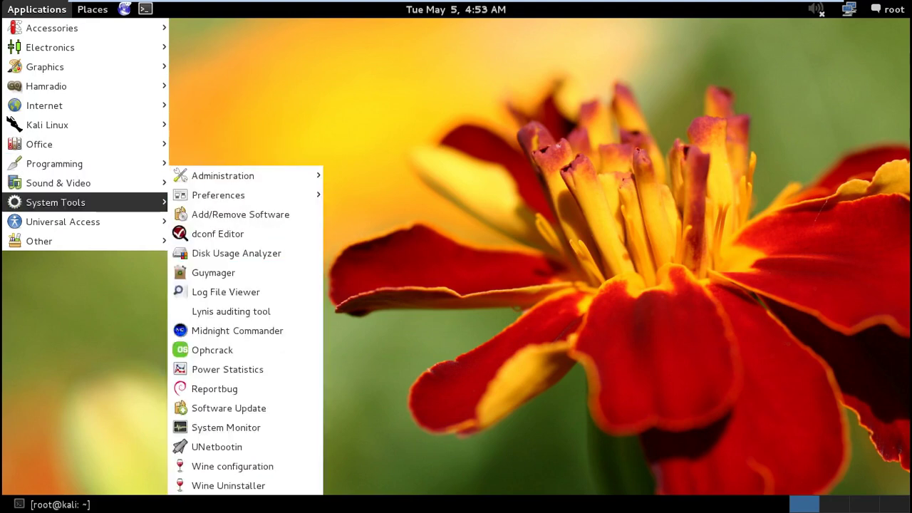
{"action": "key", "text": "Down"}
{"action": "key", "text": "Down"}
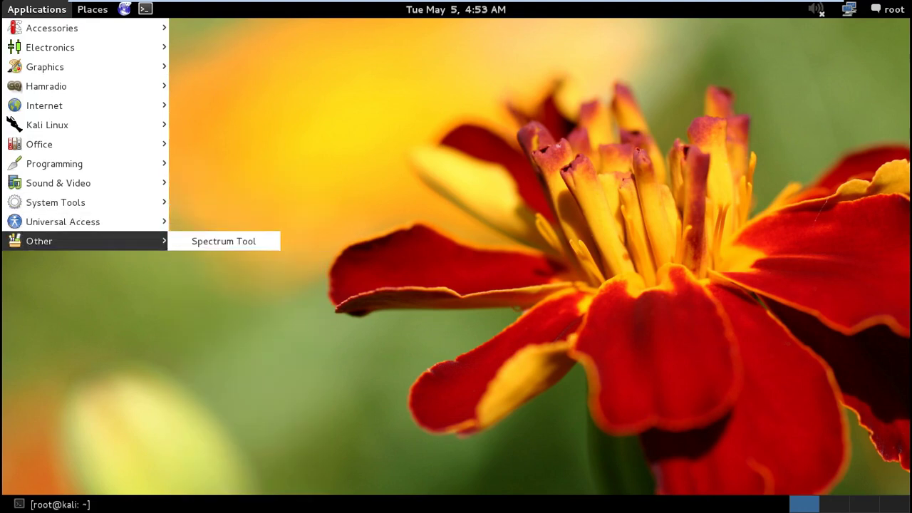
{"action": "key", "text": "Up"}
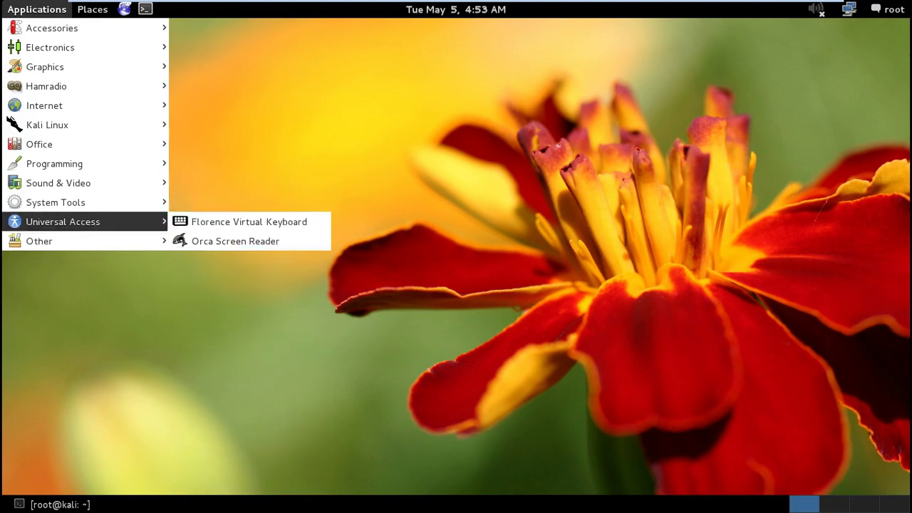
{"action": "key", "text": "Right"}
{"action": "key", "text": "Return"}
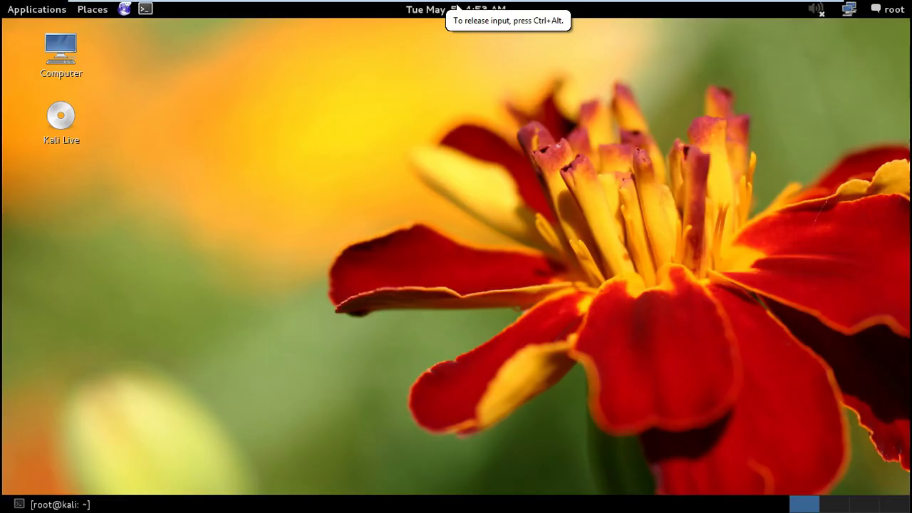
Add Ho Chi Minh City, Viet Nam as a clock location
{"action": "mouse_move", "coordinate": [457, 7]}
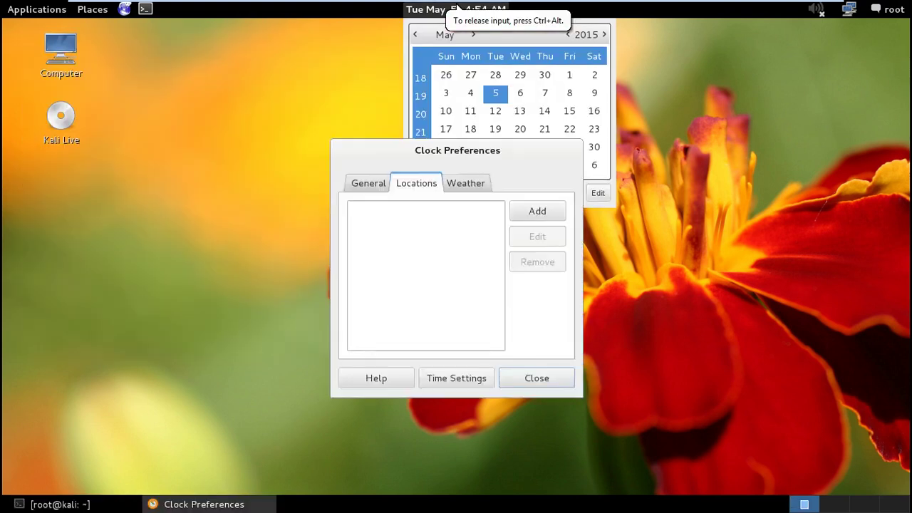
{"action": "left_click", "coordinate": [537, 211]}
{"action": "type", "text": "ho"}
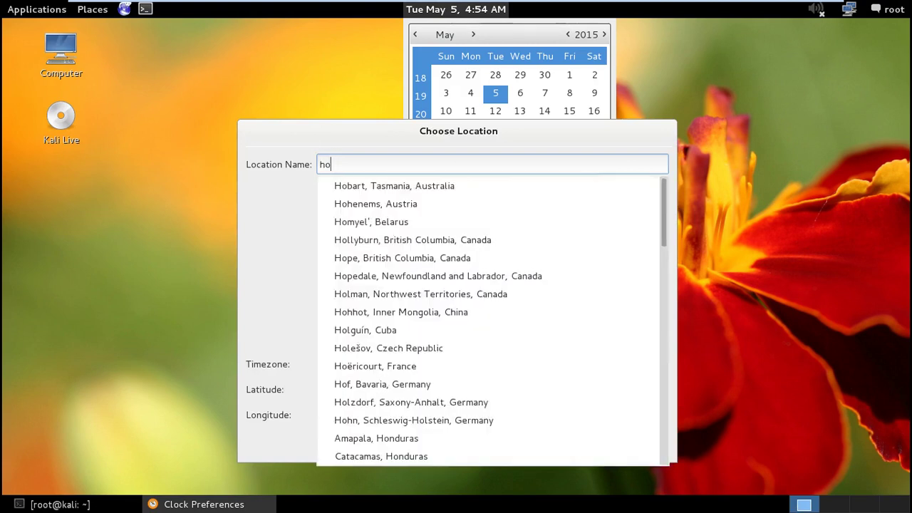
{"action": "type", "text": " c"}
{"action": "key", "text": "Down"}
{"action": "key", "text": "Return"}
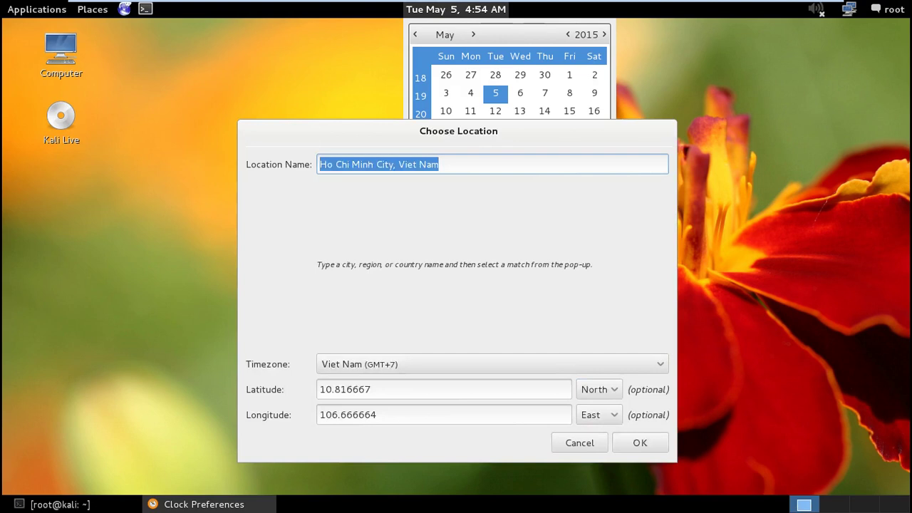
{"action": "key", "text": "Return"}
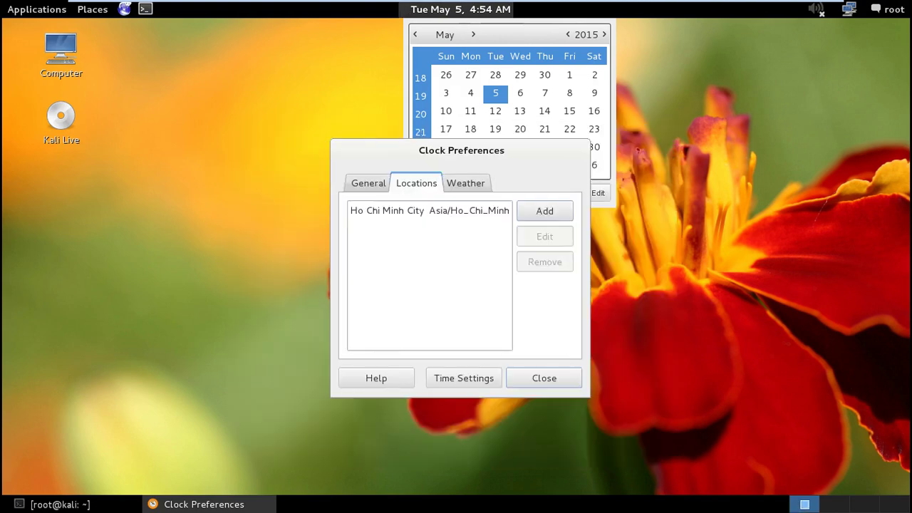
Switch the clock to 24-hour format and set wind speed to km/h
{"action": "left_click", "coordinate": [368, 183]}
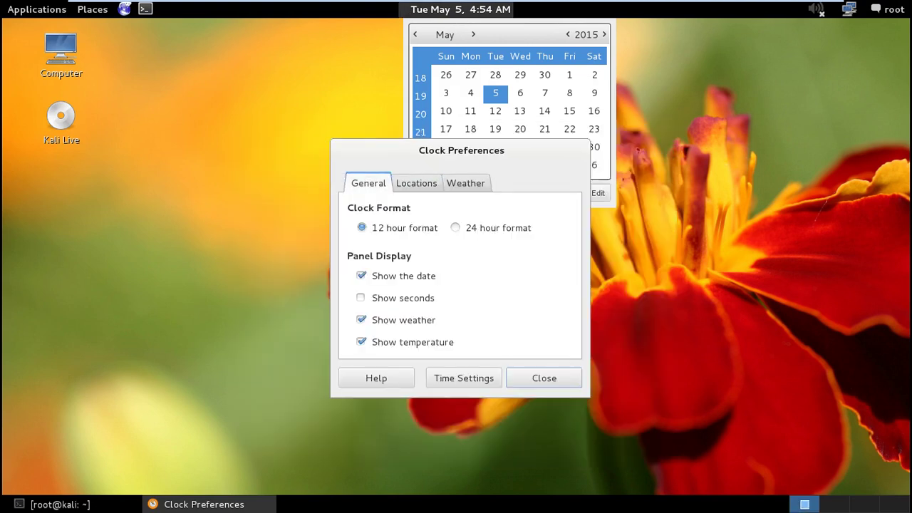
{"action": "left_click", "coordinate": [455, 228]}
{"action": "left_click", "coordinate": [466, 183]}
{"action": "left_click", "coordinate": [507, 254]}
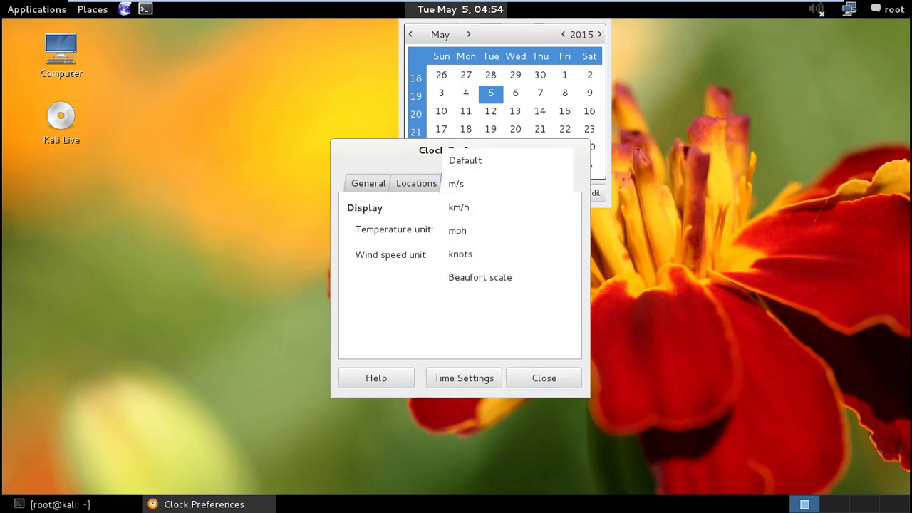
{"action": "left_click", "coordinate": [458, 207]}
{"action": "left_click", "coordinate": [464, 378]}
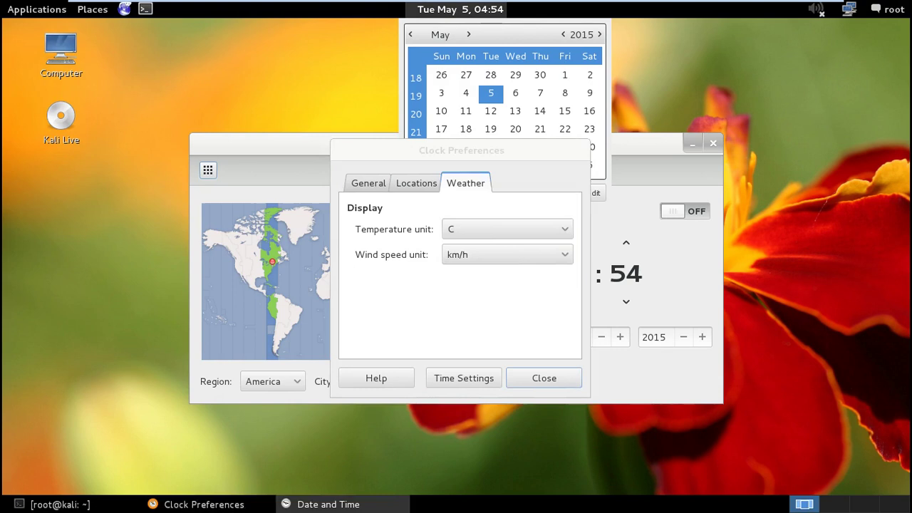
Close Clock Preferences and raise the hour to 08
{"action": "key", "text": "Escape"}
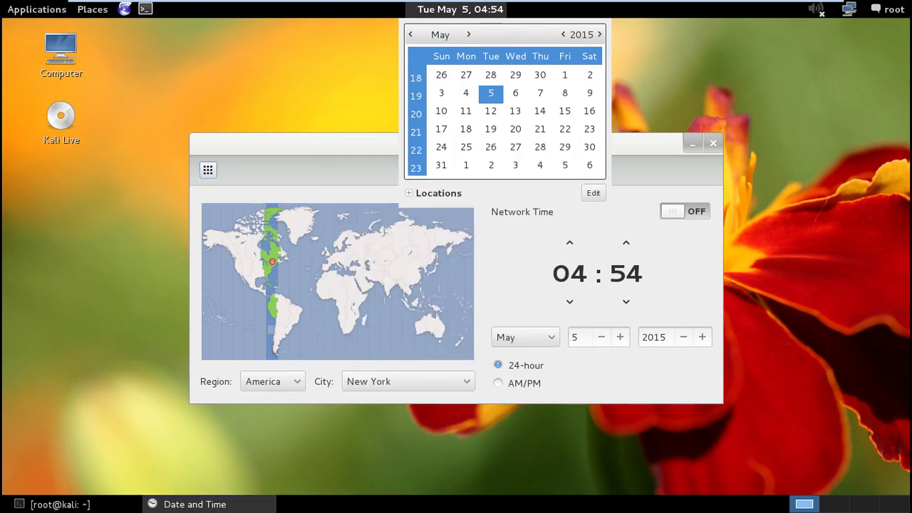
{"action": "left_click", "coordinate": [569, 243]}
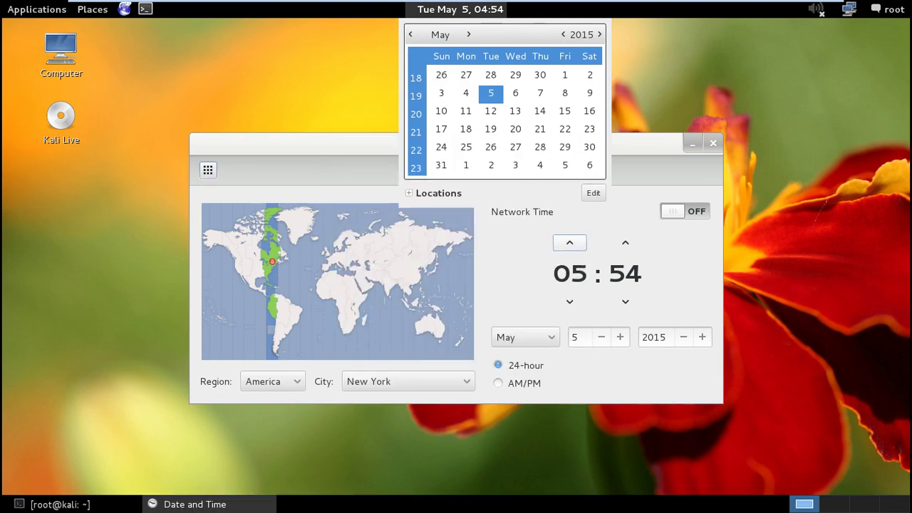
{"action": "double_click", "coordinate": [569, 243]}
{"action": "left_click", "coordinate": [570, 243]}
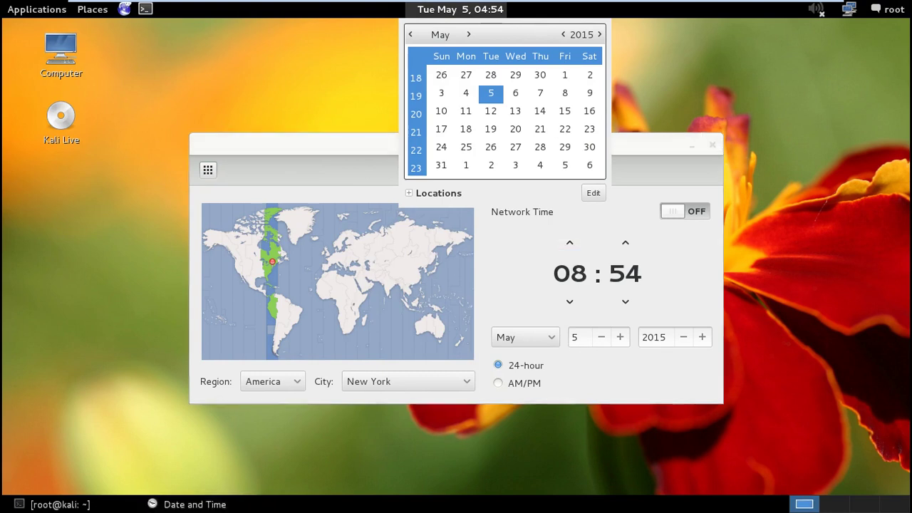
Scroll through the city list looking for Ho Chi Minh
{"action": "left_click", "coordinate": [408, 381]}
{"action": "scroll", "coordinate": [407, 356], "scroll_direction": "down", "scroll_amount": 3}
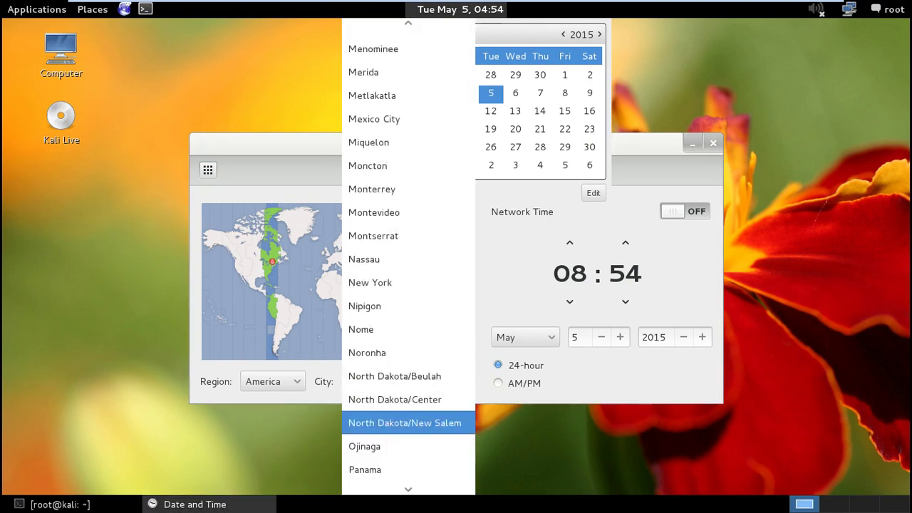
{"action": "scroll", "coordinate": [407, 423], "scroll_direction": "down", "scroll_amount": 5}
{"action": "scroll", "coordinate": [407, 332], "scroll_direction": "down", "scroll_amount": 6}
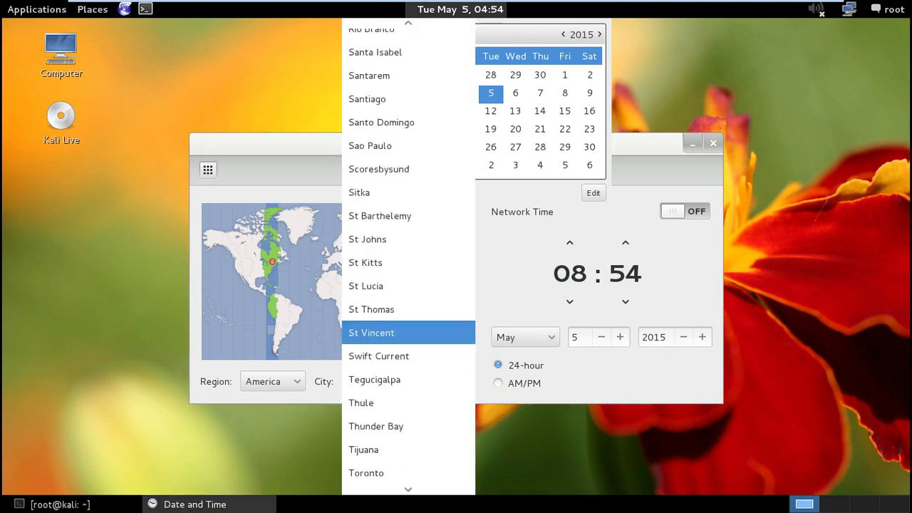
{"action": "scroll", "coordinate": [408, 89], "scroll_direction": "up", "scroll_amount": 12}
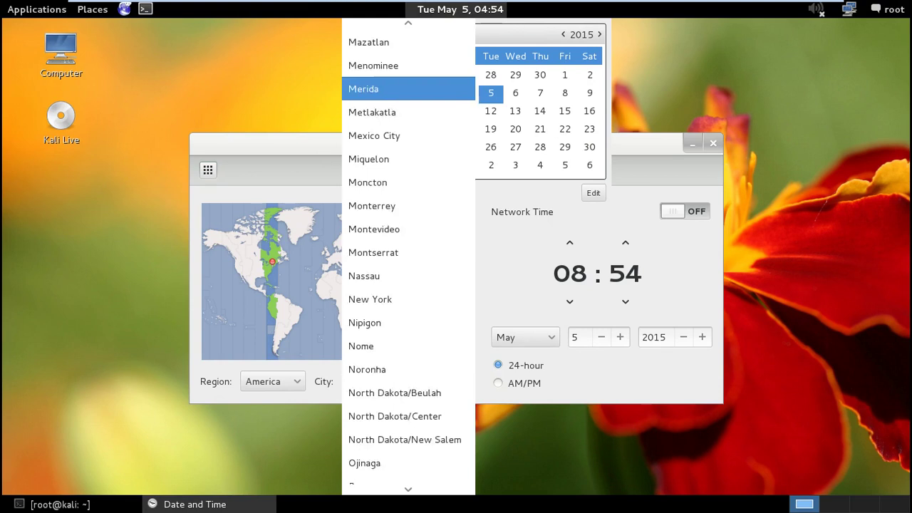
{"action": "scroll", "coordinate": [408, 99], "scroll_direction": "up", "scroll_amount": 7}
{"action": "scroll", "coordinate": [407, 96], "scroll_direction": "up", "scroll_amount": 5}
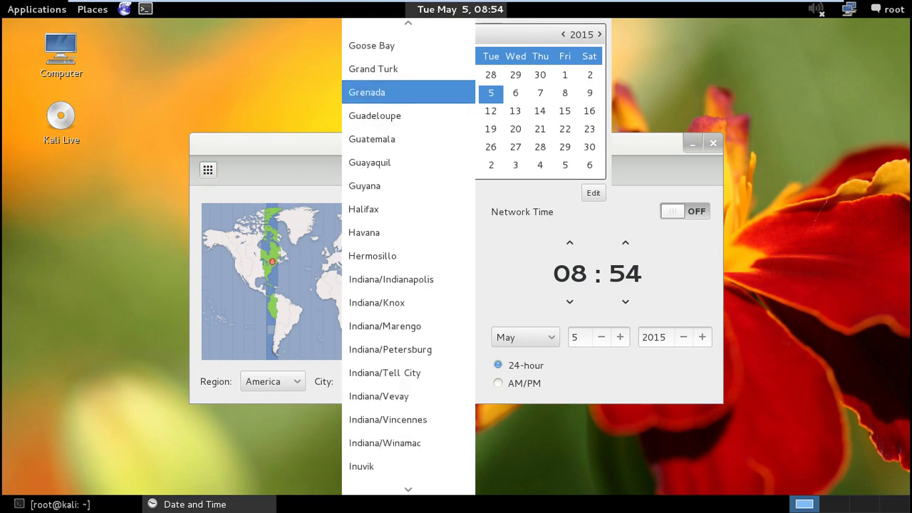
{"action": "scroll", "coordinate": [407, 139], "scroll_direction": "up", "scroll_amount": 2}
{"action": "scroll", "coordinate": [408, 122], "scroll_direction": "up", "scroll_amount": 3}
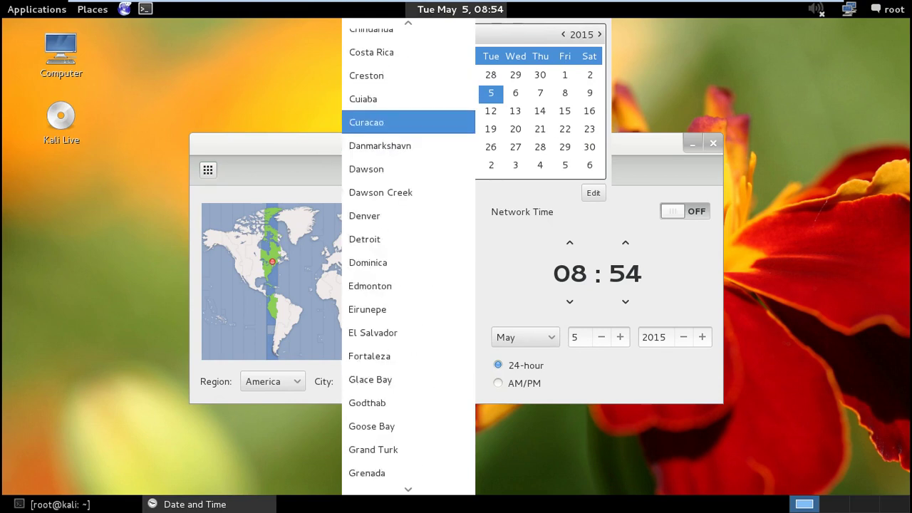
{"action": "scroll", "coordinate": [408, 114], "scroll_direction": "up", "scroll_amount": 3}
{"action": "scroll", "coordinate": [408, 99], "scroll_direction": "up", "scroll_amount": 3}
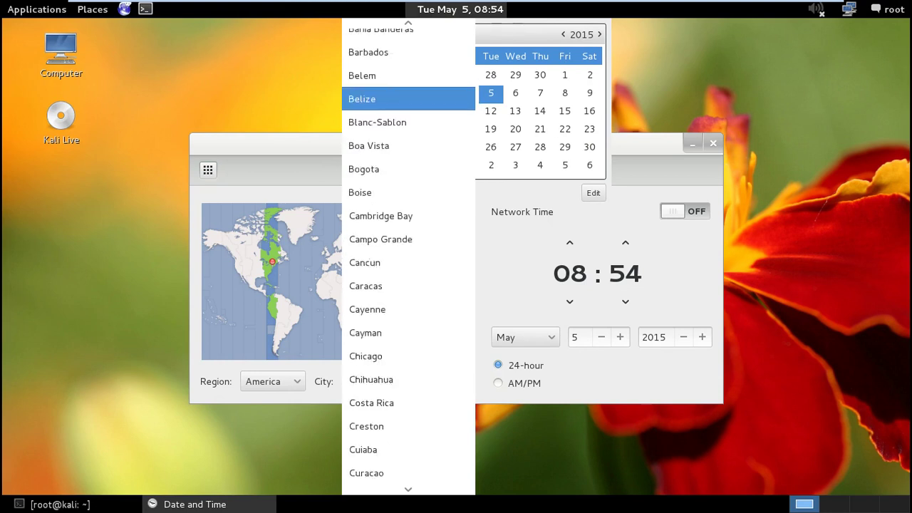
{"action": "scroll", "coordinate": [408, 107], "scroll_direction": "up", "scroll_amount": 2}
{"action": "scroll", "coordinate": [407, 107], "scroll_direction": "up", "scroll_amount": 3}
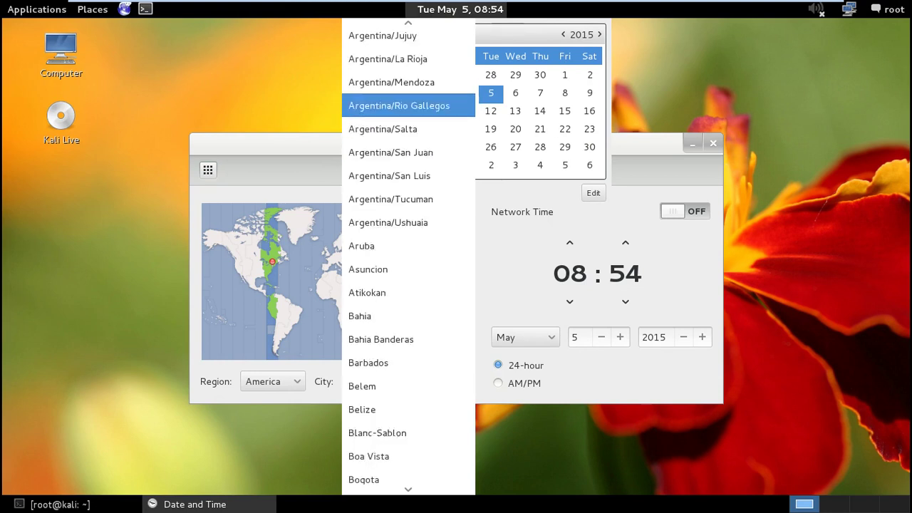
{"action": "scroll", "coordinate": [408, 107], "scroll_direction": "up", "scroll_amount": 2}
Set the timezone region to Asia and the city to Ho Chi Minh
{"action": "left_click", "coordinate": [272, 381]}
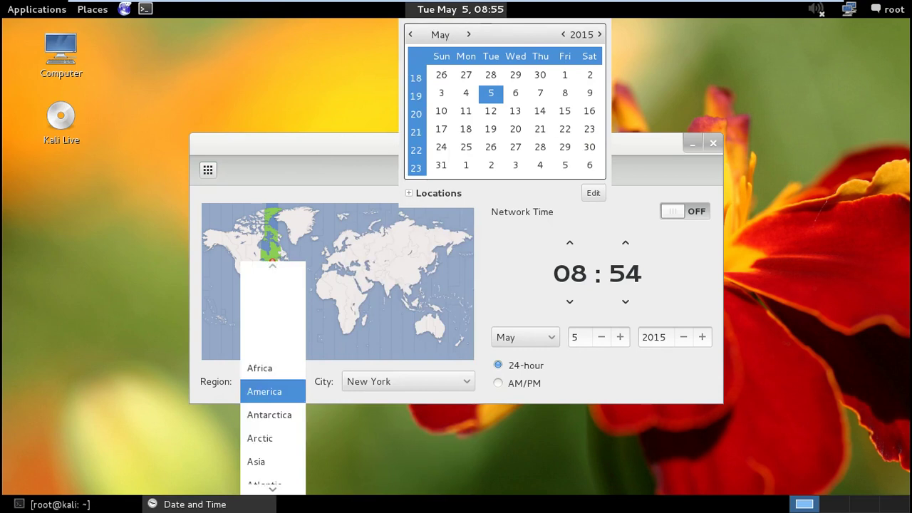
{"action": "scroll", "coordinate": [271, 460], "scroll_direction": "down", "scroll_amount": 2}
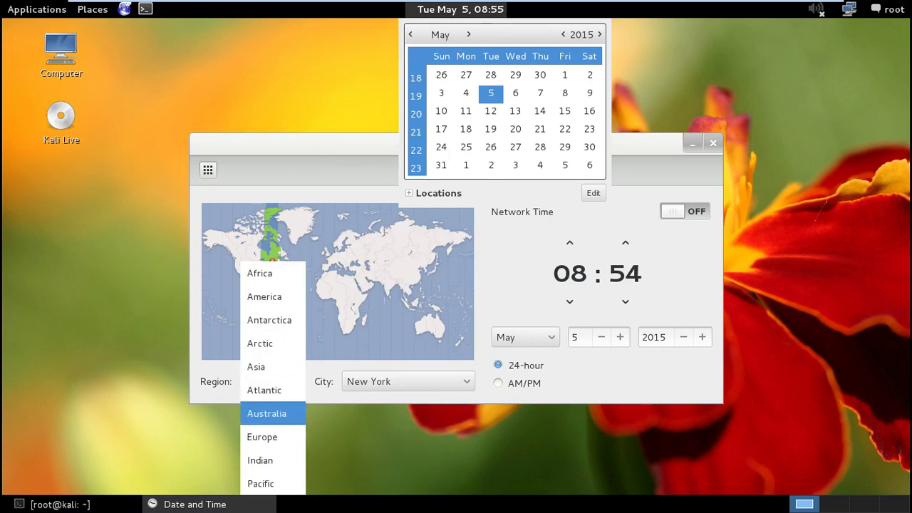
{"action": "left_click", "coordinate": [256, 366]}
{"action": "left_click", "coordinate": [407, 381]}
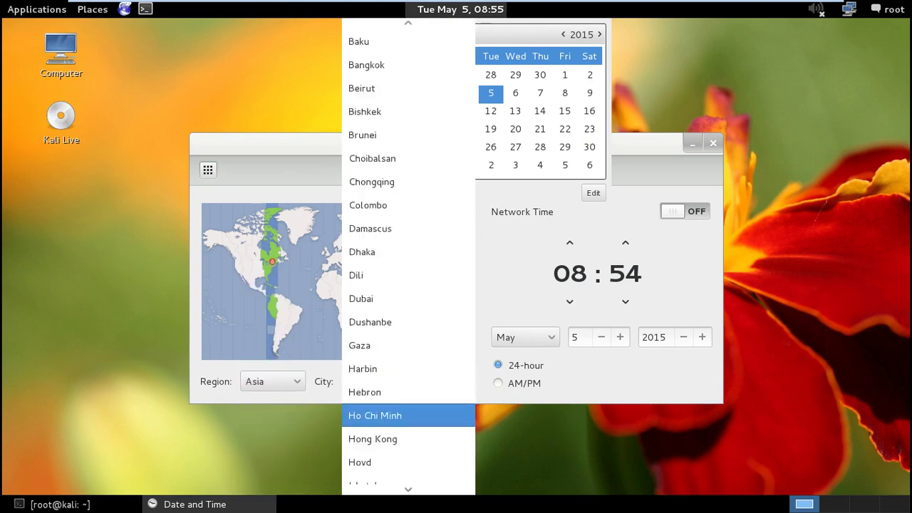
{"action": "key", "text": "Return"}
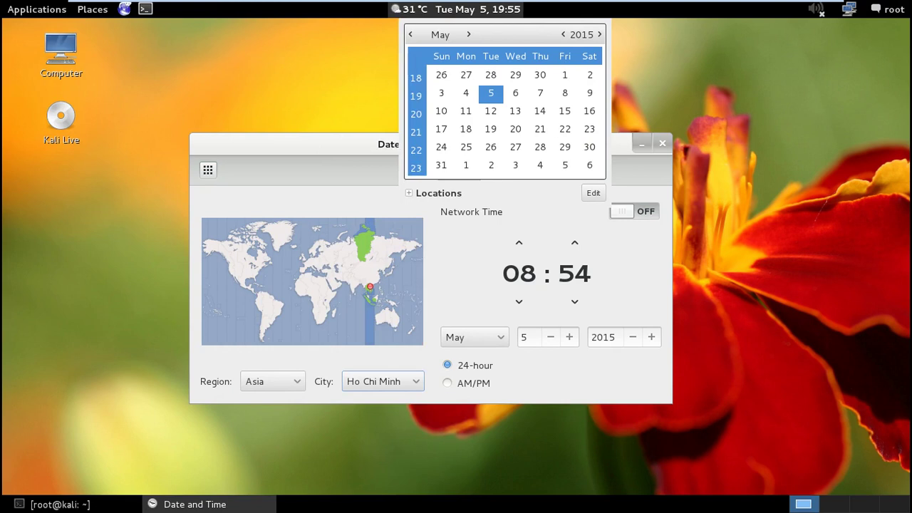
Recheck the city list keeping Ho Chi Minh, then close the calendar popup
{"action": "key", "text": "space"}
{"action": "key", "text": "Down"}
{"action": "key", "text": "Down"}
{"action": "key", "text": "Down"}
{"action": "key", "text": "Down"}
{"action": "key", "text": "Down"}
{"action": "key", "text": "Down"}
{"action": "key", "text": "Down"}
{"action": "key", "text": "Down"}
{"action": "key", "text": "Down"}
{"action": "key", "text": "Down"}
{"action": "key", "text": "Down"}
{"action": "key", "text": "Down"}
{"action": "key", "text": "Down"}
{"action": "key", "text": "Down"}
{"action": "key", "text": "Down"}
{"action": "key", "text": "Down"}
{"action": "key", "text": "Down"}
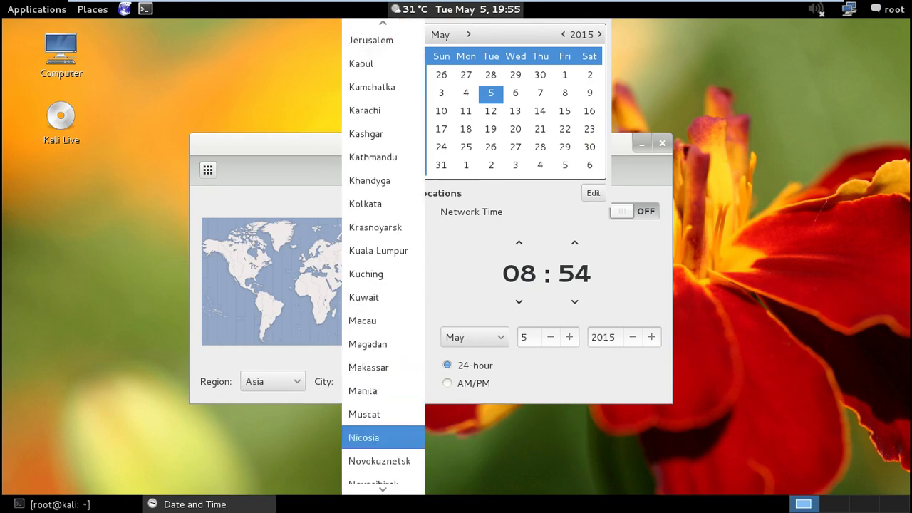
{"action": "key", "text": "Down"}
{"action": "key", "text": "Down"}
{"action": "key", "text": "Down"}
{"action": "key", "text": "Down"}
{"action": "key", "text": "Down"}
{"action": "key", "text": "Down"}
{"action": "key", "text": "Down"}
{"action": "key", "text": "Down"}
{"action": "key", "text": "Down"}
{"action": "key", "text": "Down"}
{"action": "key", "text": "Down"}
{"action": "key", "text": "Down"}
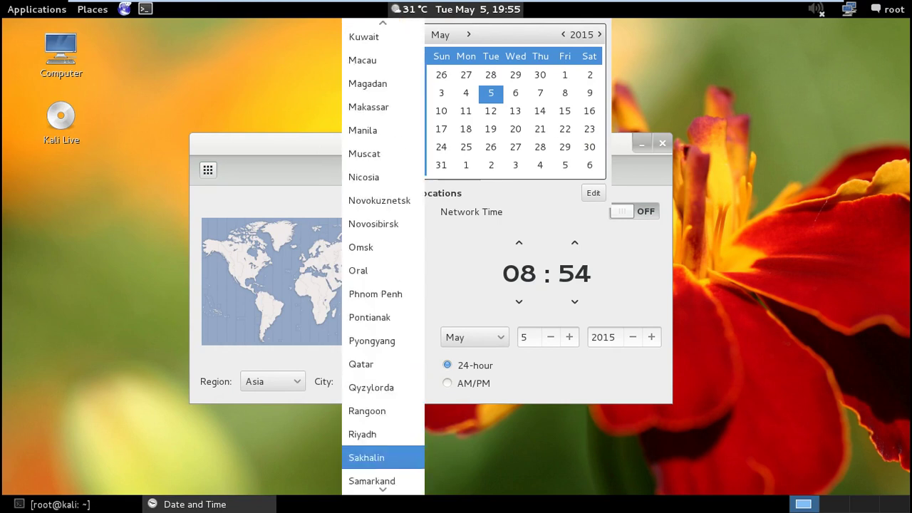
{"action": "key", "text": "Escape"}
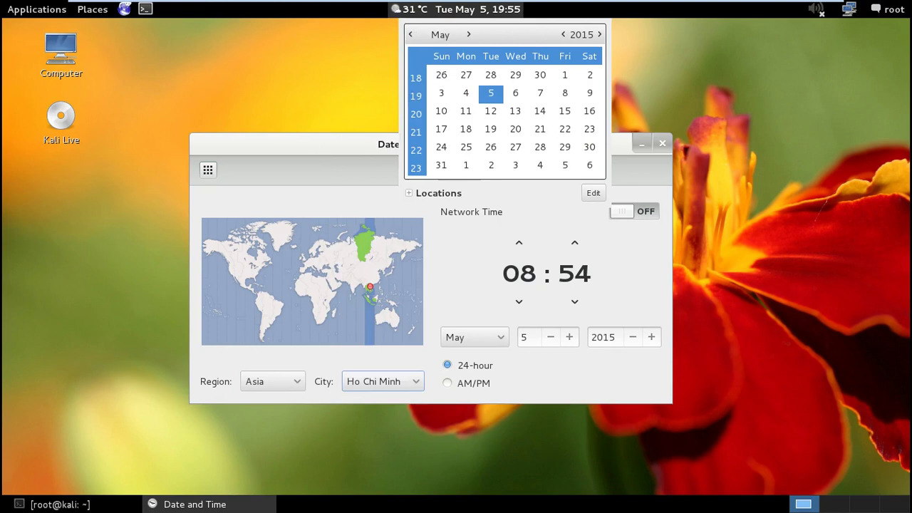
{"action": "key", "text": "Escape"}
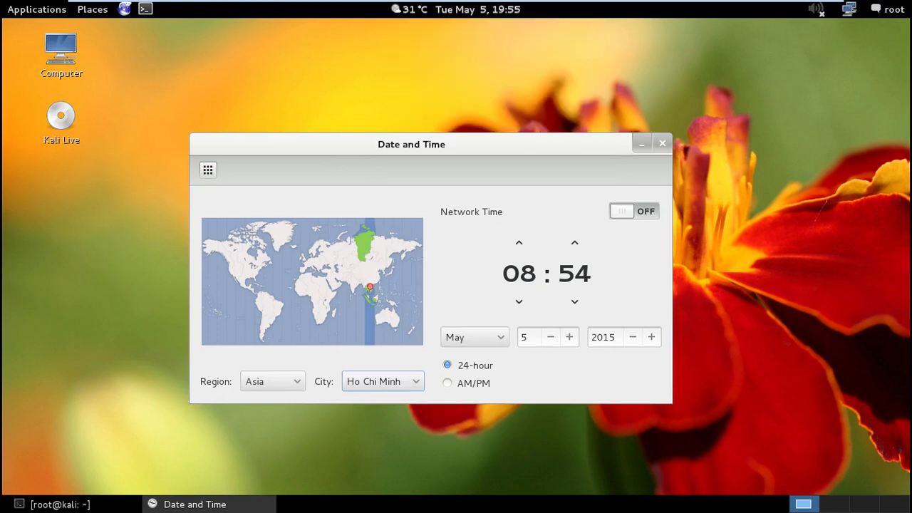
Open the system Time Settings from the Kali Clock Preferences
{"action": "key", "text": "alt+F4"}
{"action": "left_click", "coordinate": [463, 10]}
{"action": "left_click", "coordinate": [582, 193]}
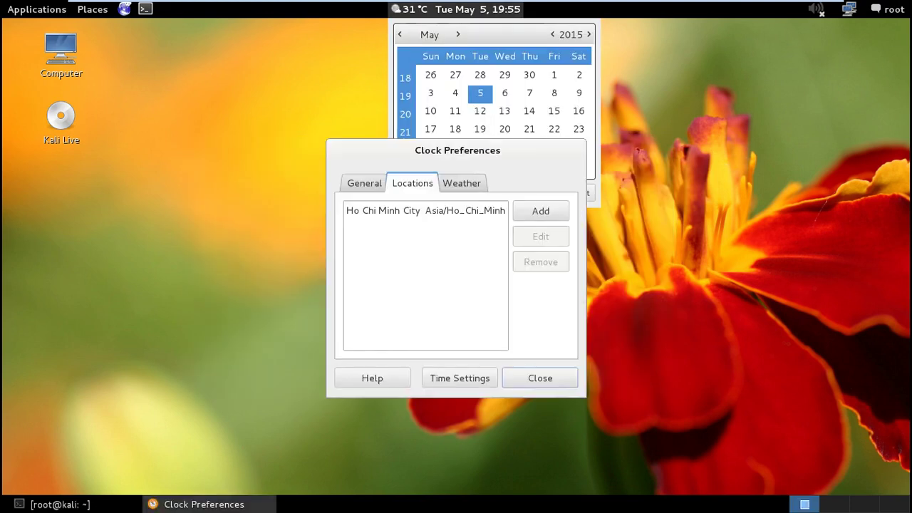
{"action": "left_click", "coordinate": [459, 377]}
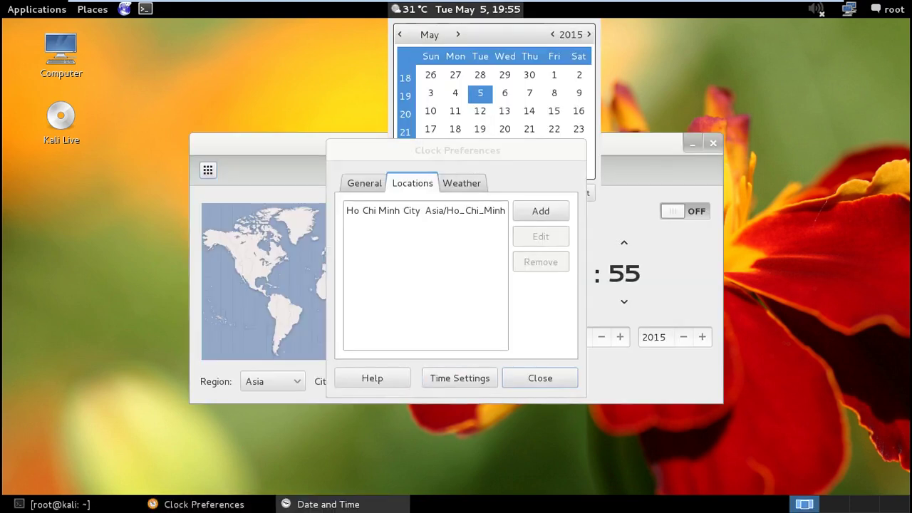
Lower the clock hour to 08 so it reads 08:55, leaving network time sync off
{"action": "left_click", "coordinate": [571, 301]}
{"action": "left_click", "coordinate": [570, 300]}
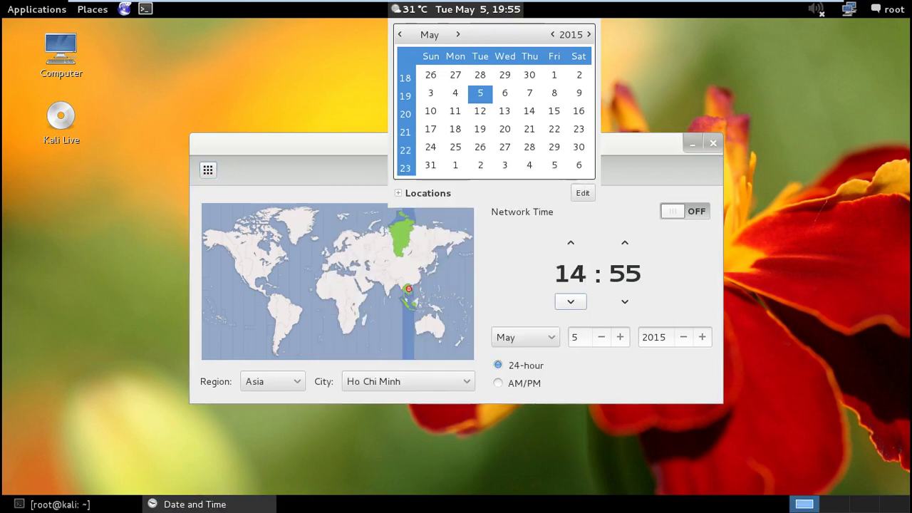
{"action": "left_click", "coordinate": [571, 301]}
{"action": "left_click", "coordinate": [571, 301]}
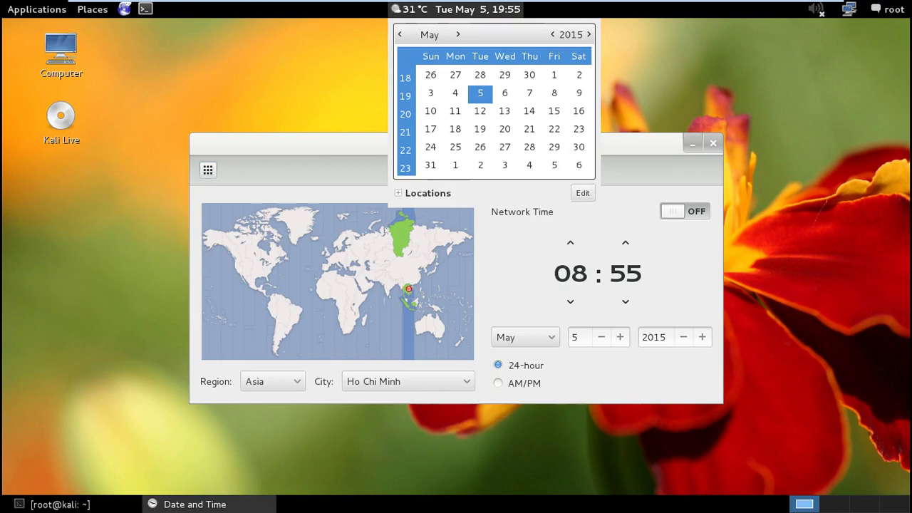
{"action": "left_click", "coordinate": [684, 211]}
{"action": "key", "text": "space"}
{"action": "key", "text": "space"}
{"action": "key", "text": "space"}
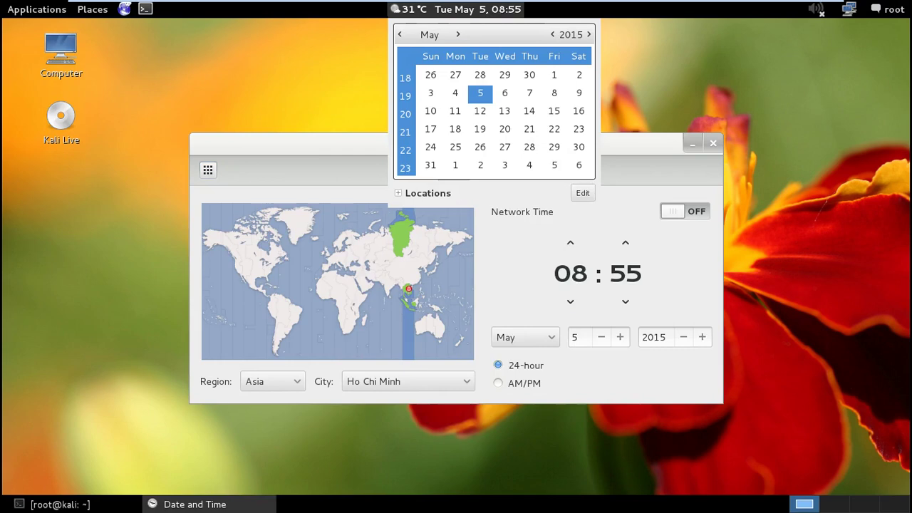
Close the Date and Time window and return to the full-screen Kali VM's flower desktop
{"action": "key", "text": "alt+F4"}
{"action": "key", "text": "ctrl+alt"}
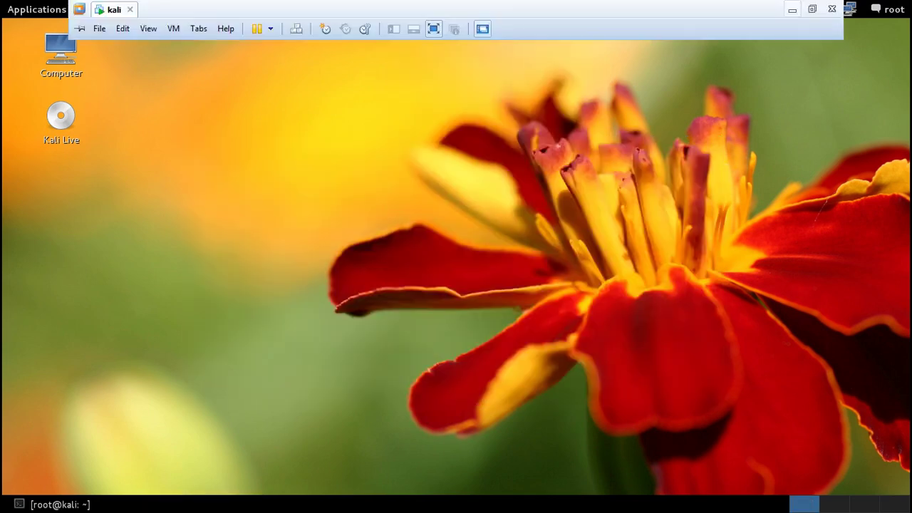
{"action": "key", "text": "super+d"}
{"action": "key", "text": "alt+Tab"}
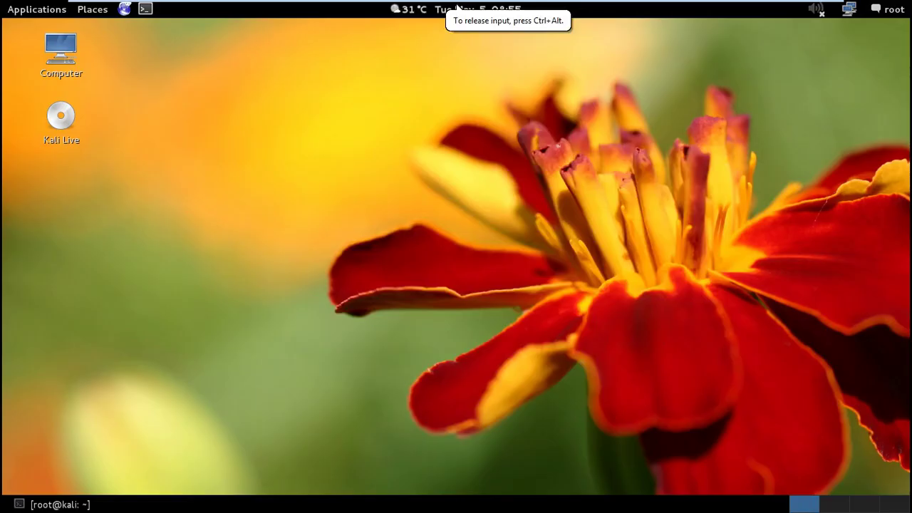